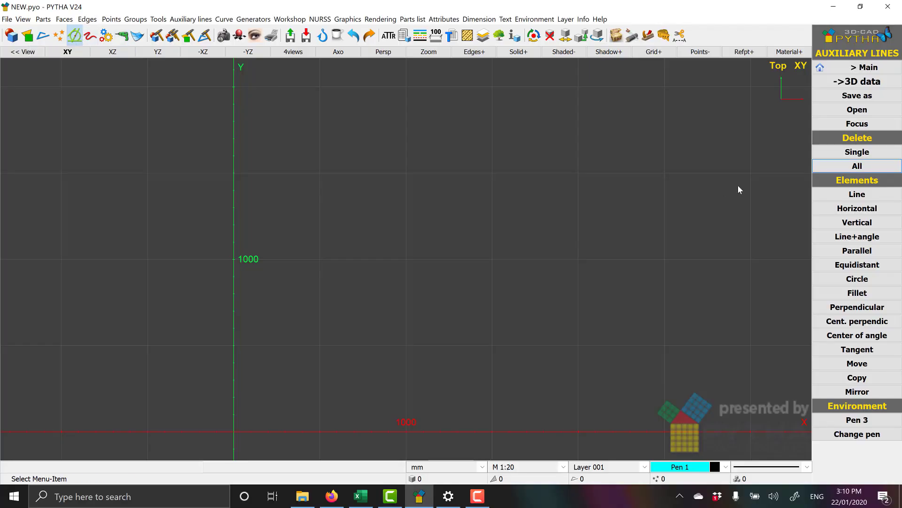
Step: Add a horizontal auxiliary line at 1000 and a vertical auxiliary line at 2000
left_click(857, 208)
type("1000")
key("Return")
left_click(856, 223)
type("2000")
key("Return")
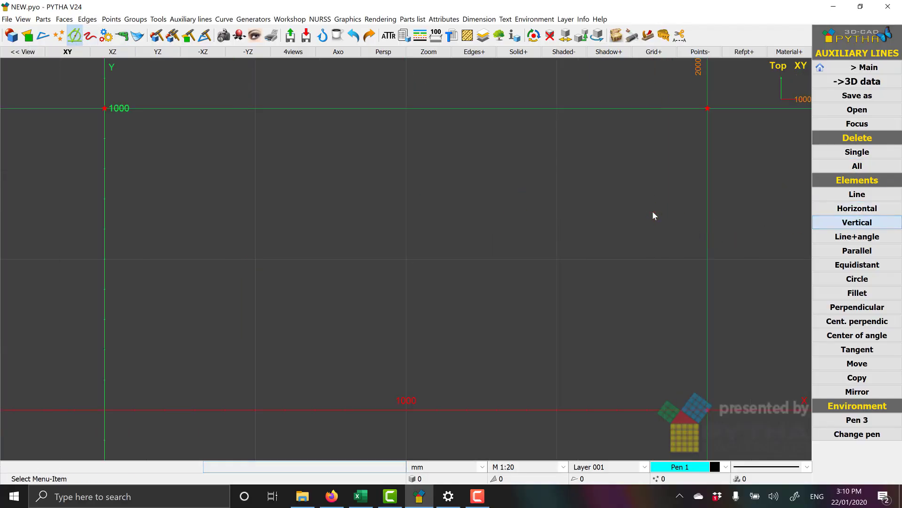
Step: Add radius 300 fillet circles in the two corners at the 2000 vertical line, against the 1000 line and the X axis
left_click(839, 293)
left_click(654, 108)
left_click(707, 161)
type("300")
key("Return")
left_click(703, 296)
left_click(626, 409)
key("Return")
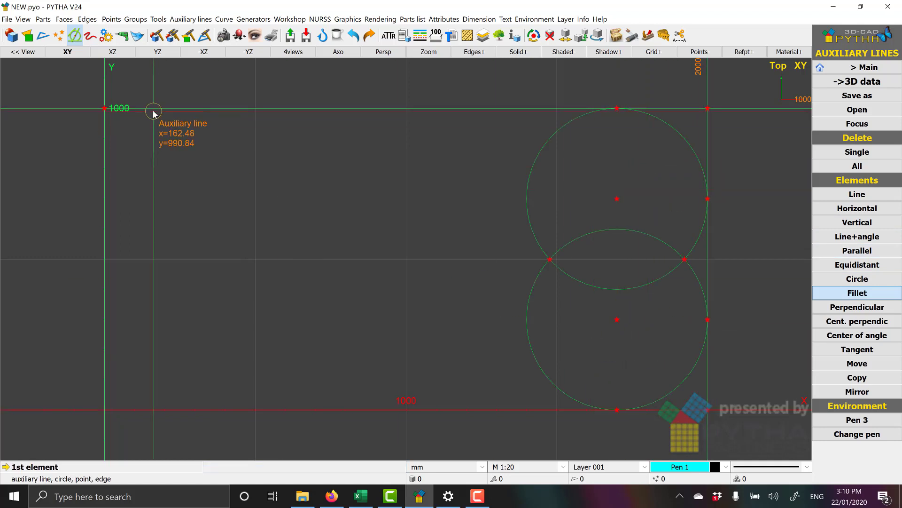
Step: Add radius 300 fillet circles in the two corners at the Y axis, against the 1000 line and the X axis
left_click(153, 110)
left_click(106, 155)
key("Return")
left_click(104, 329)
left_click(151, 408)
key("Return")
Step: Add radius 1500 fillet circles joining the two upper corner circles and the two lower corner circles
left_click(282, 173)
left_click(530, 174)
scroll(419, 304, "down", 3)
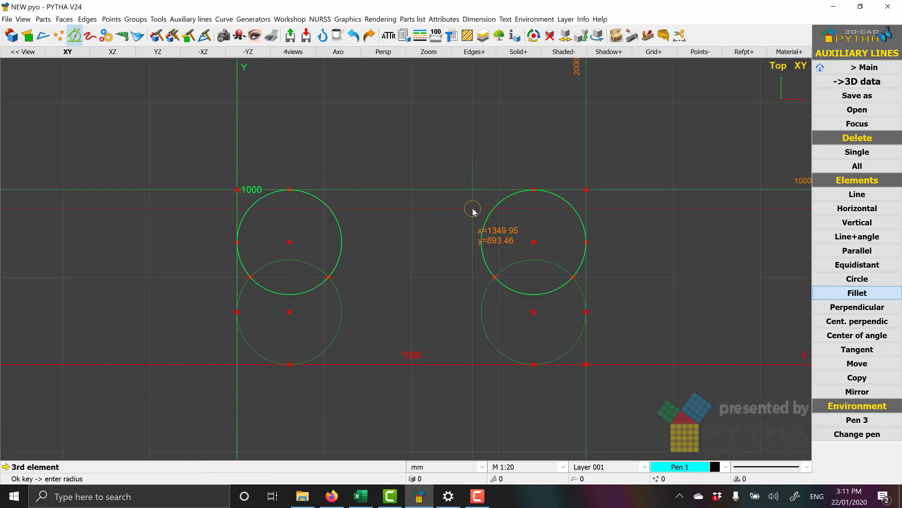
key("Return")
type("1500")
key("Return")
left_click(342, 314)
left_click(483, 316)
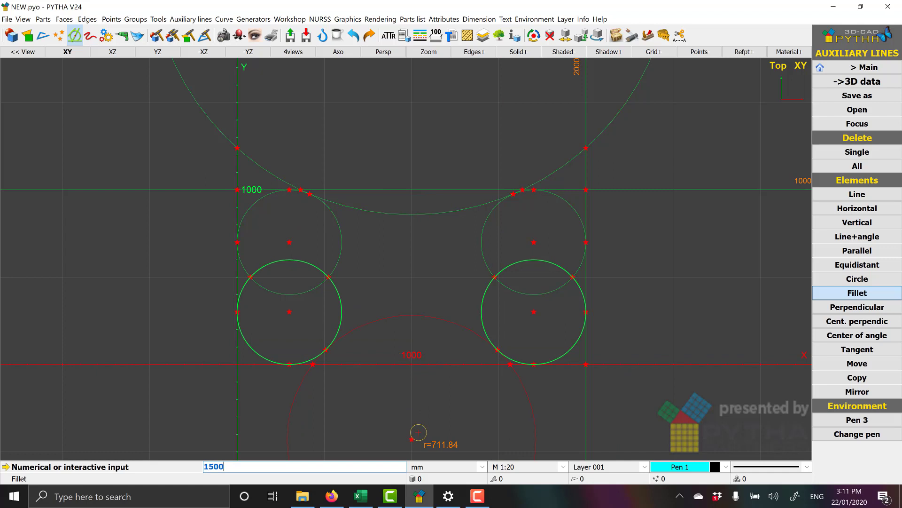
key("Return")
scroll(444, 238, "down", 1)
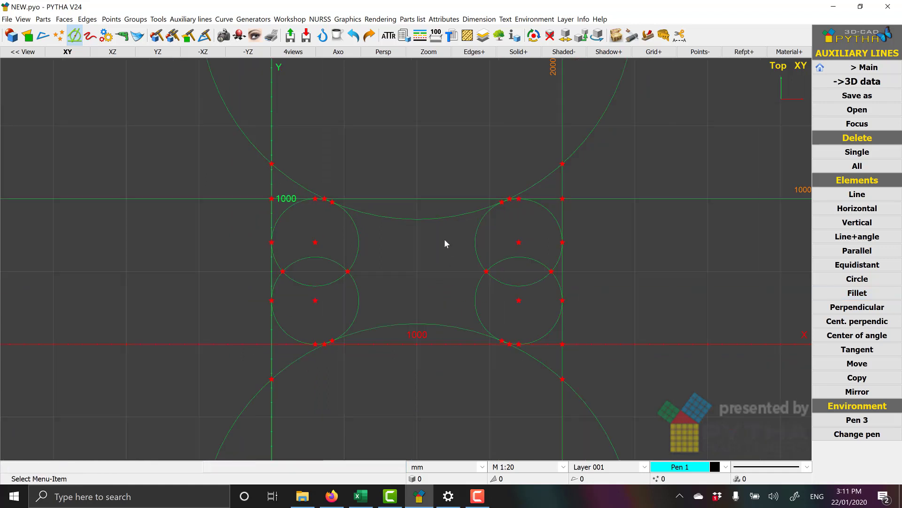
Step: Draw a new curve around the tabletop outline through the tangent points of the auxiliary circles and vertical lines
left_click(91, 35)
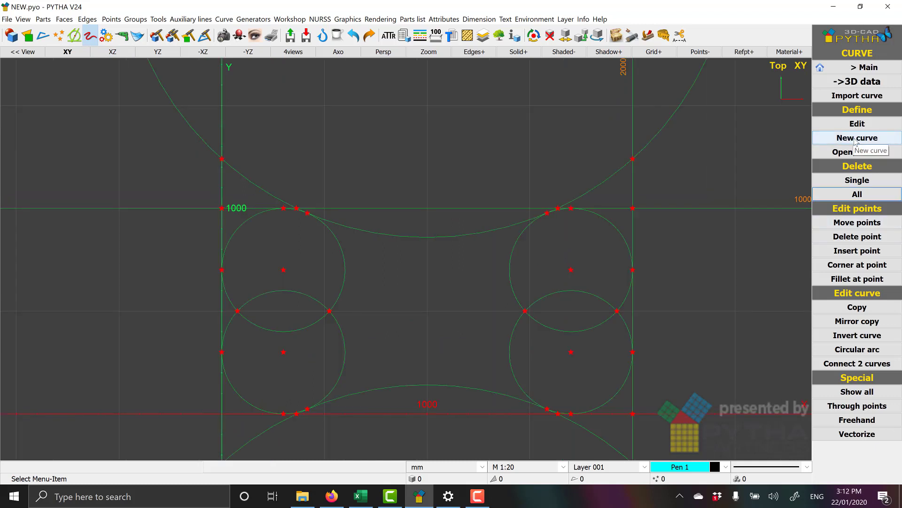
left_click(854, 139)
left_click(307, 213)
left_click(390, 222)
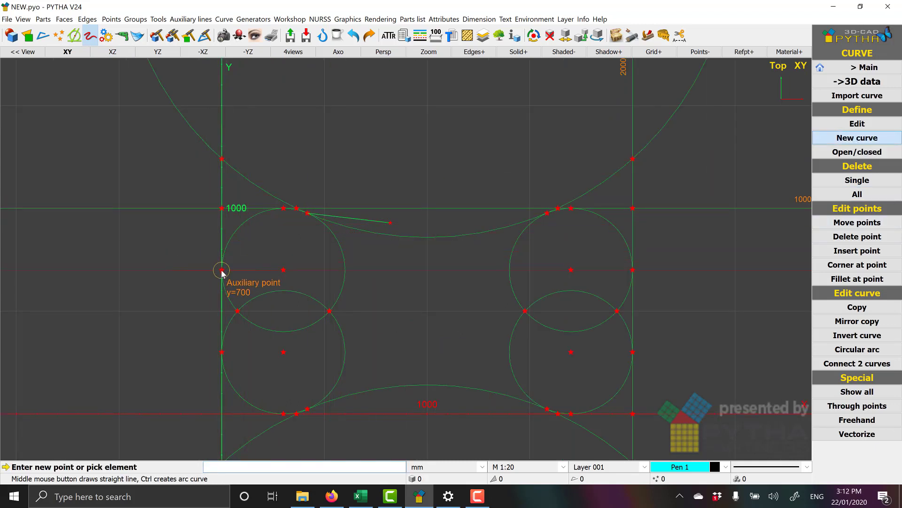
left_click_drag(221, 271, 221, 309)
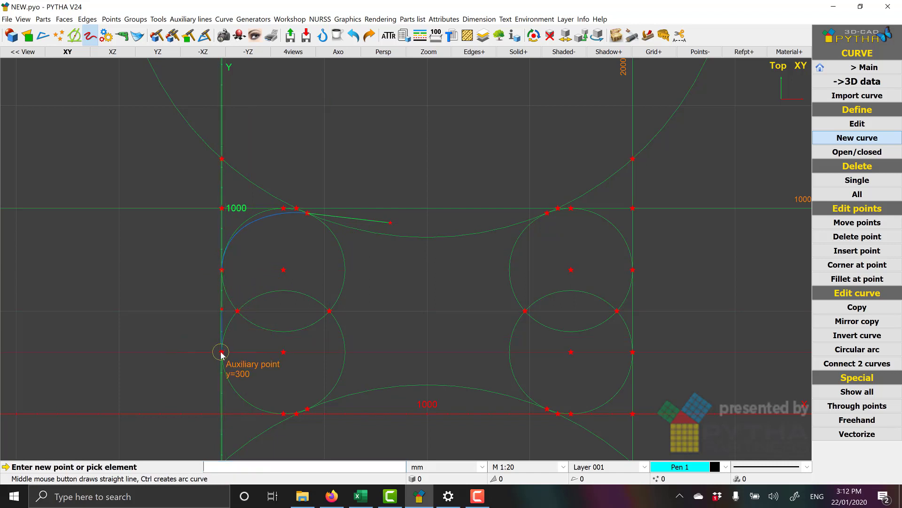
left_click_drag(308, 409, 397, 352)
left_click_drag(547, 410, 576, 436)
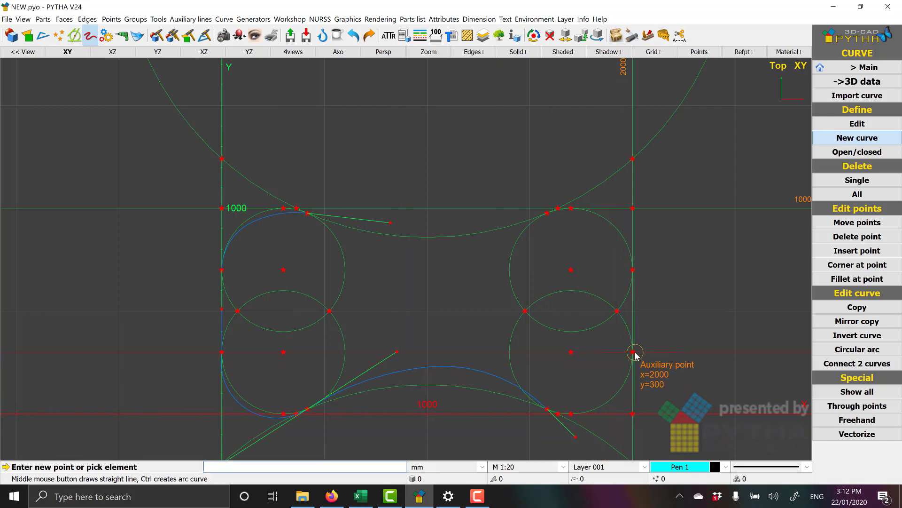
left_click_drag(634, 354, 633, 307)
left_click_drag(633, 271, 485, 244)
Step: Close the open curve at its end on the upper tangent point
left_click(857, 151)
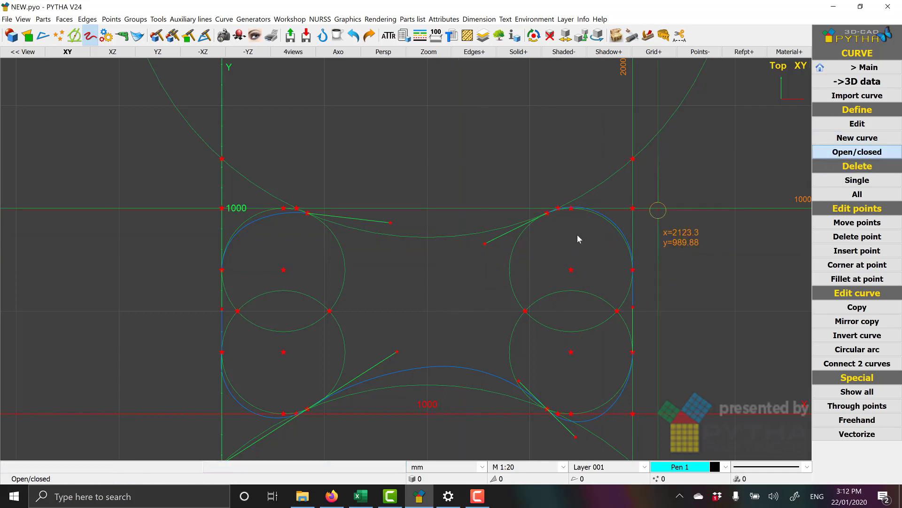
left_click(547, 214)
right_click(534, 241)
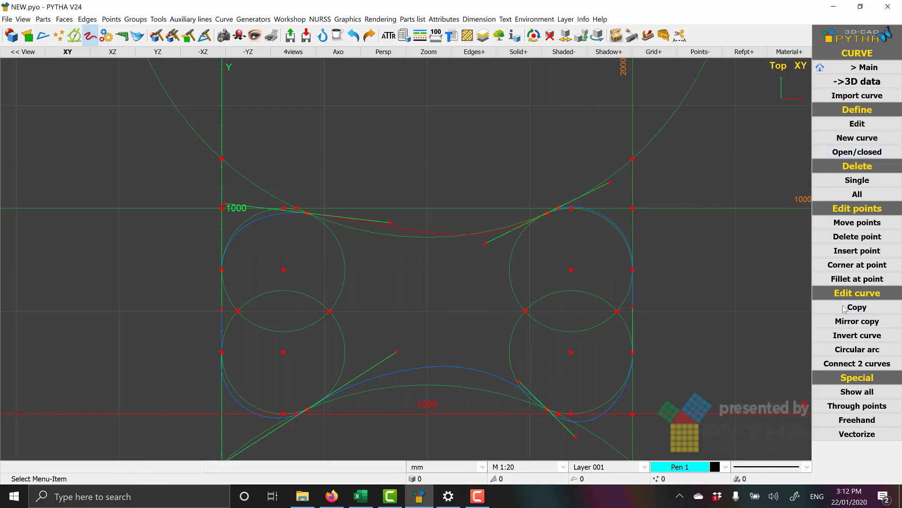
Step: Reshape the curve sections as circular arcs matching the auxiliary circles, with radius 1500 for the long upper and lower sections
left_click(858, 349)
left_click(431, 231)
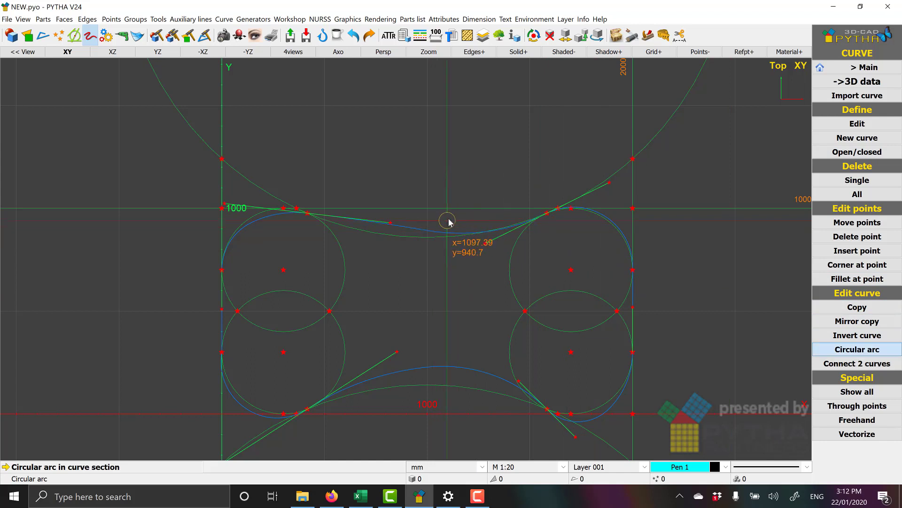
left_click(844, 125)
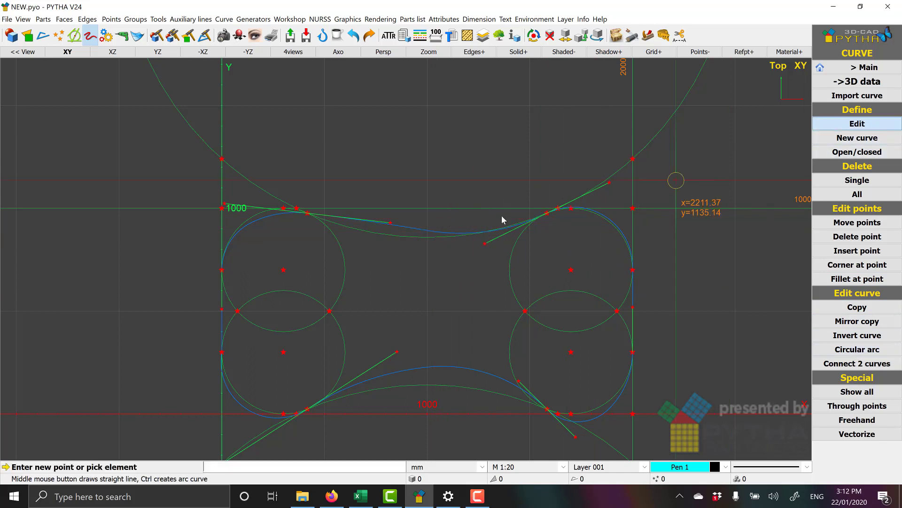
left_click(431, 232)
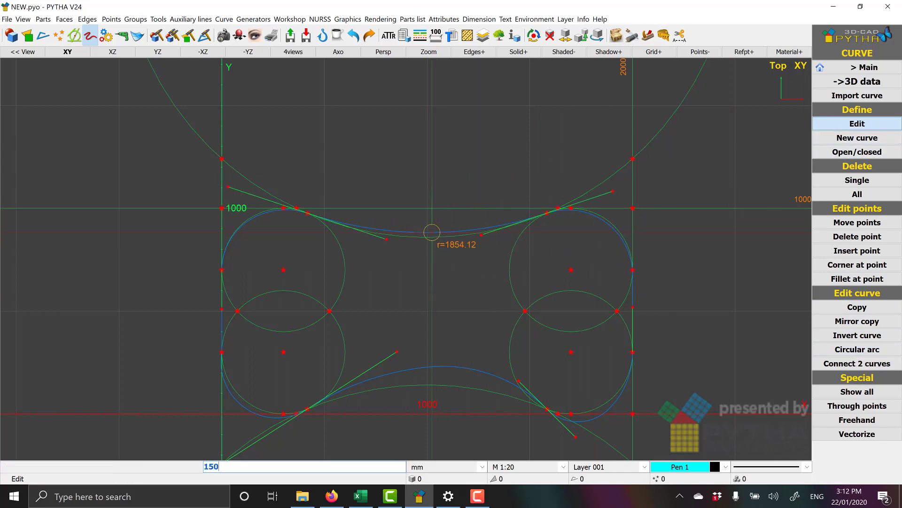
key("Return")
left_click(611, 224)
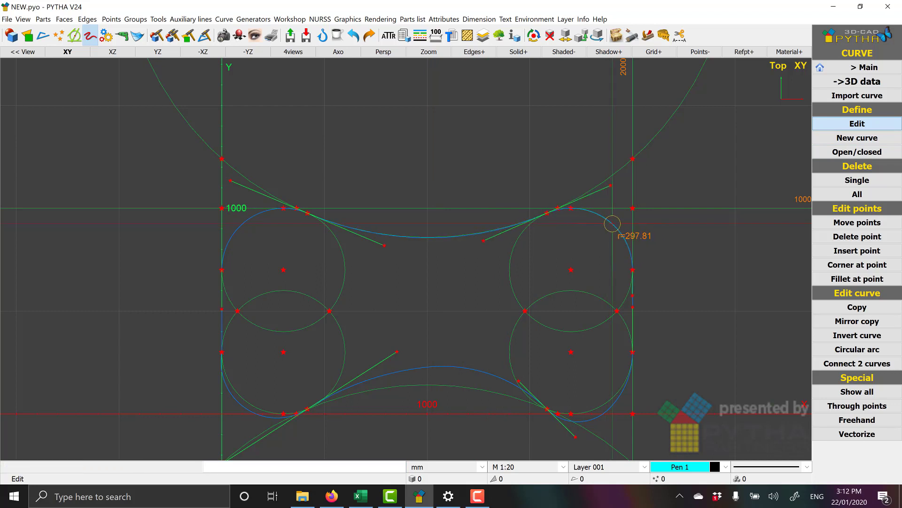
left_click(434, 377)
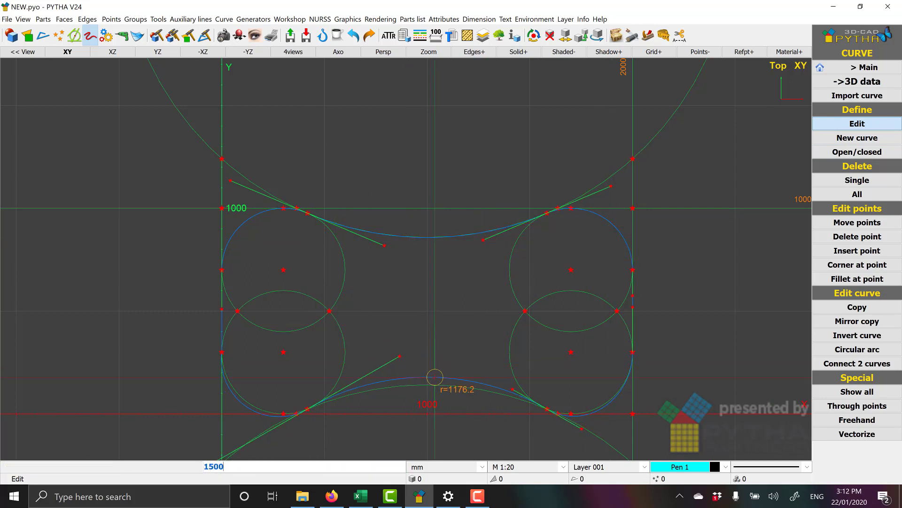
key("Return")
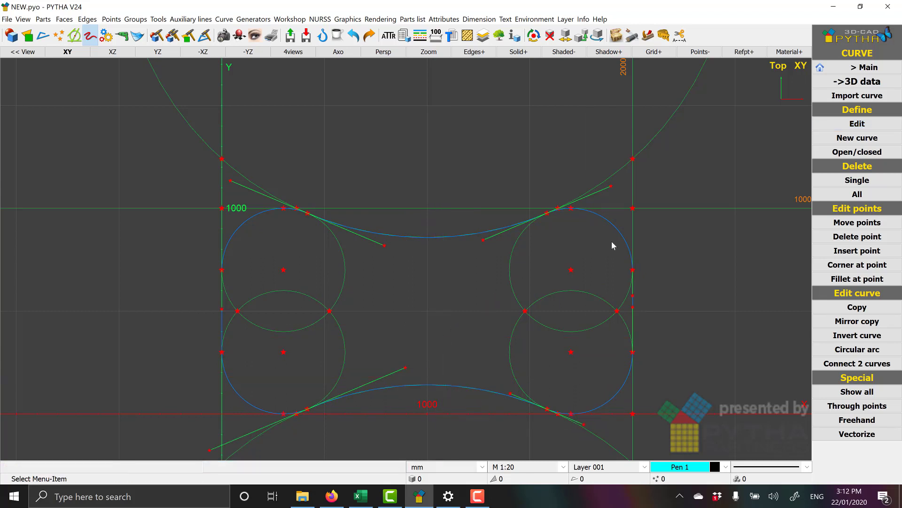
Step: Extrude the closed curve as a straight profile with a total length of 50 in the axonometric view
left_click(841, 70)
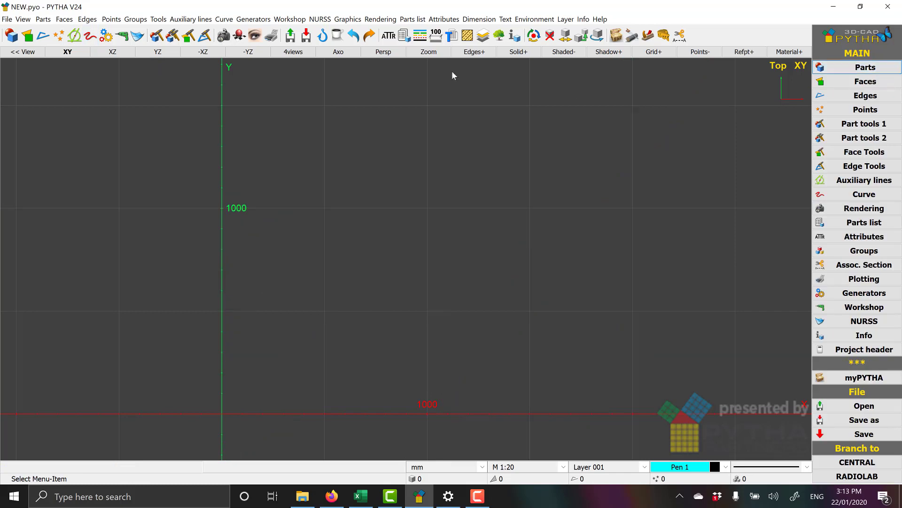
left_click(345, 56)
left_click(94, 41)
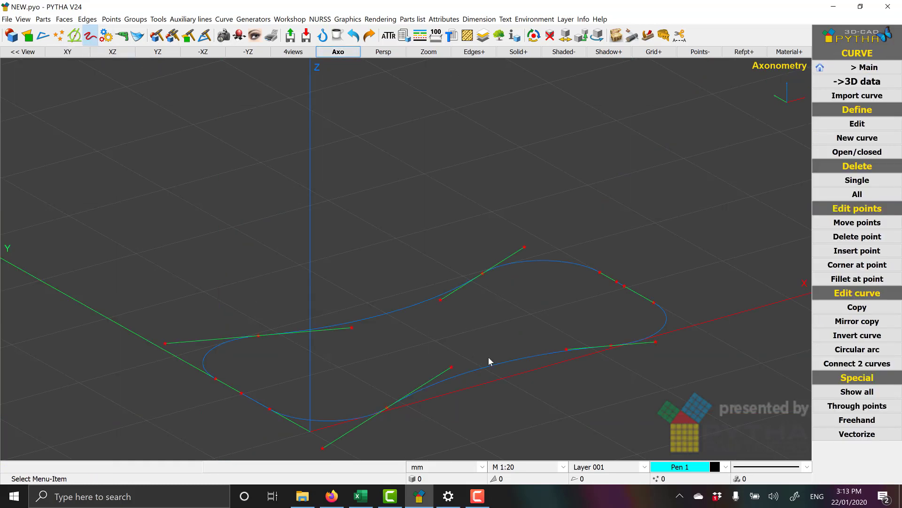
left_click(844, 84)
left_click(858, 152)
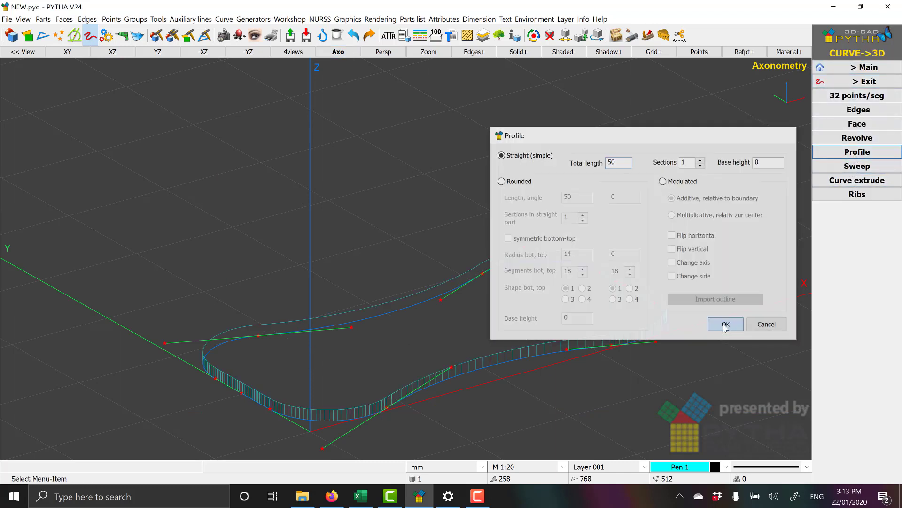
left_click(725, 326)
Step: Edit the curve in the axonometric view, deepening the inward bow of the front section and bulging the rear section outward
left_click(69, 51)
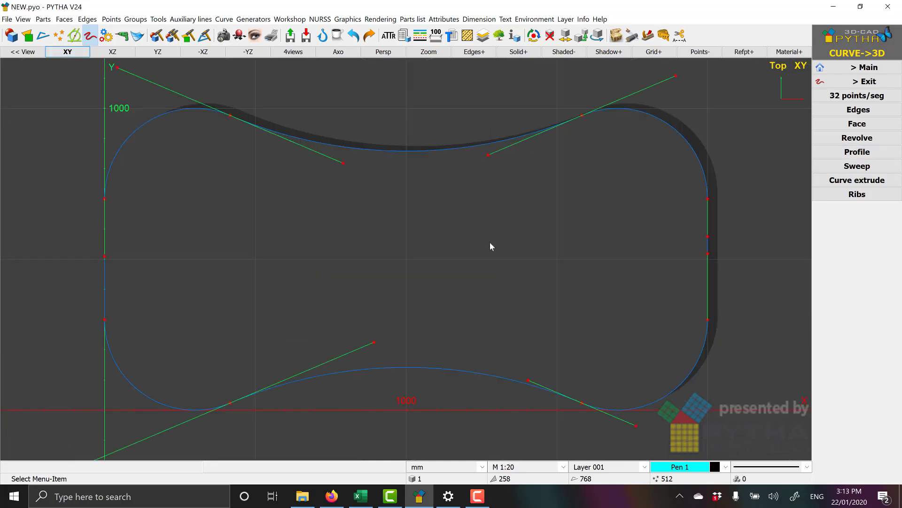
right_click(463, 264)
left_click(434, 252)
left_click(338, 52)
middle_click_drag(452, 272, 481, 255)
scroll(481, 254, "down", 2)
left_click(840, 83)
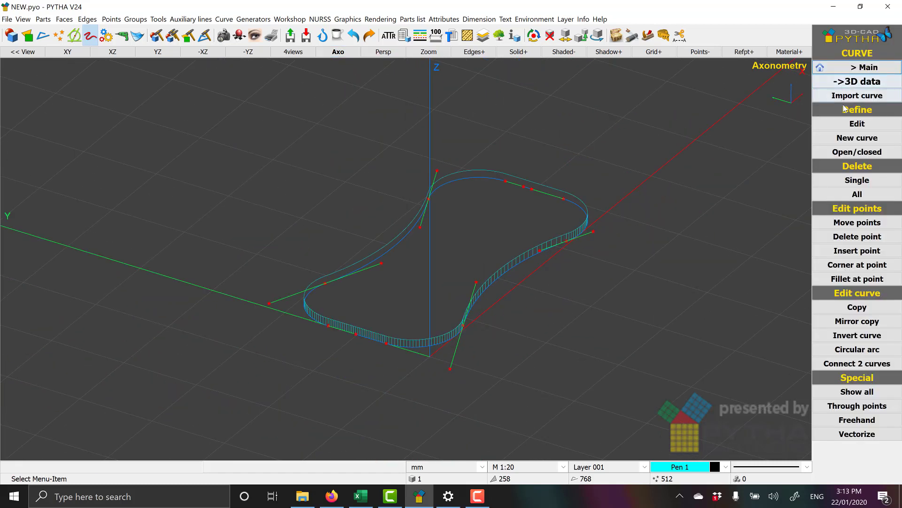
left_click(857, 123)
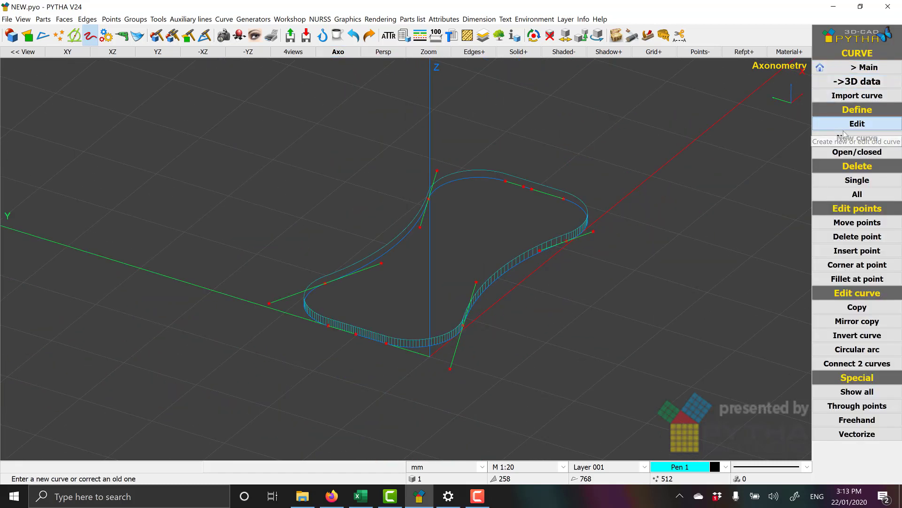
mouse_move(492, 283)
left_mouse_down()
mouse_move(563, 298)
mouse_move(616, 296)
mouse_move(508, 336)
mouse_move(480, 330)
mouse_move(500, 277)
mouse_move(508, 278)
mouse_move(494, 278)
left_mouse_up()
left_click(495, 277)
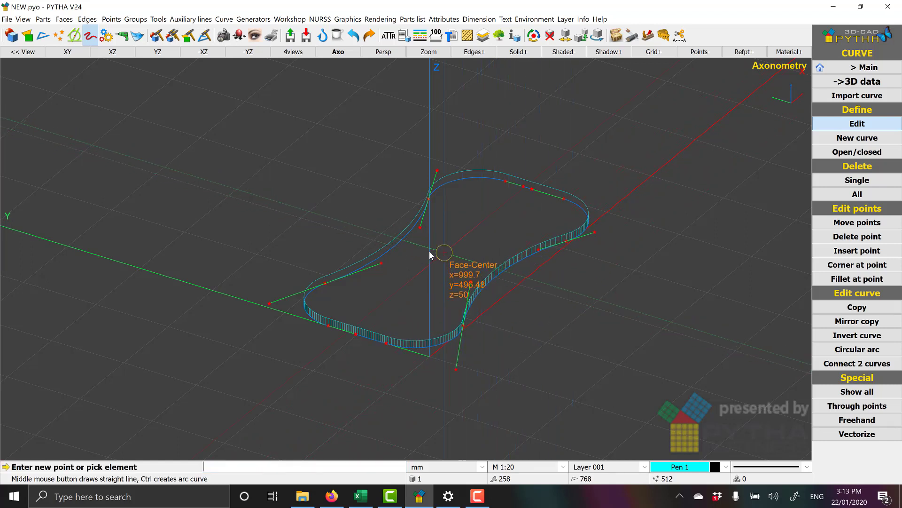
left_click(399, 245)
left_click_drag(400, 243, 343, 220)
left_click(342, 221)
right_click(541, 295)
Step: Delete the extruded profile part and keep only the curve
middle_click_drag(540, 295, 496, 174)
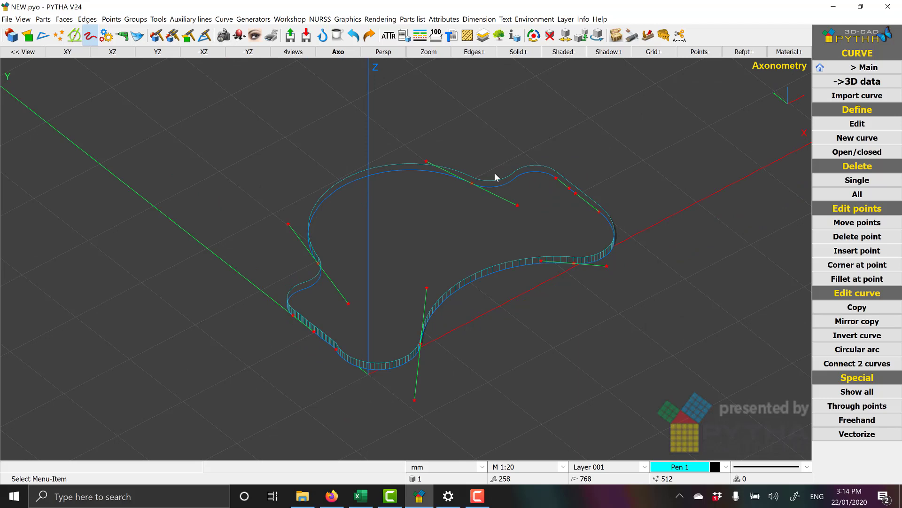
right_click(498, 269)
left_click(523, 68)
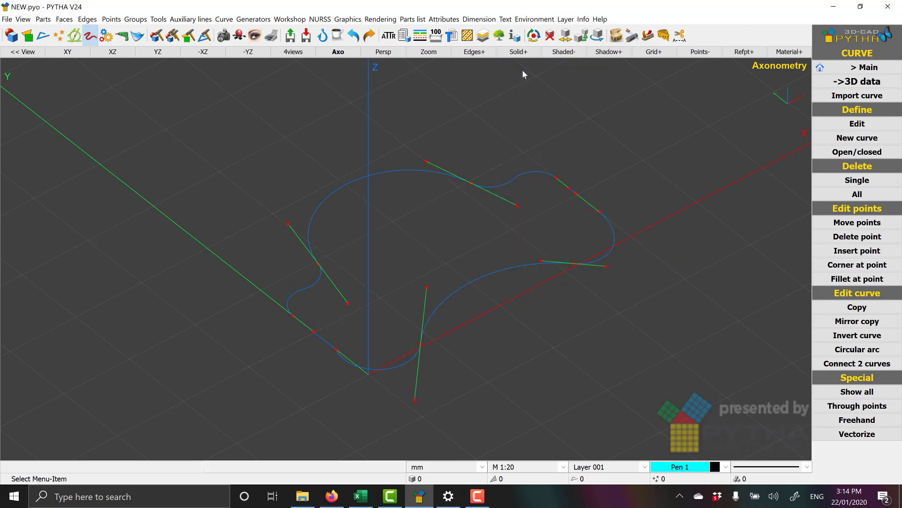
middle_click_drag(598, 163, 491, 176)
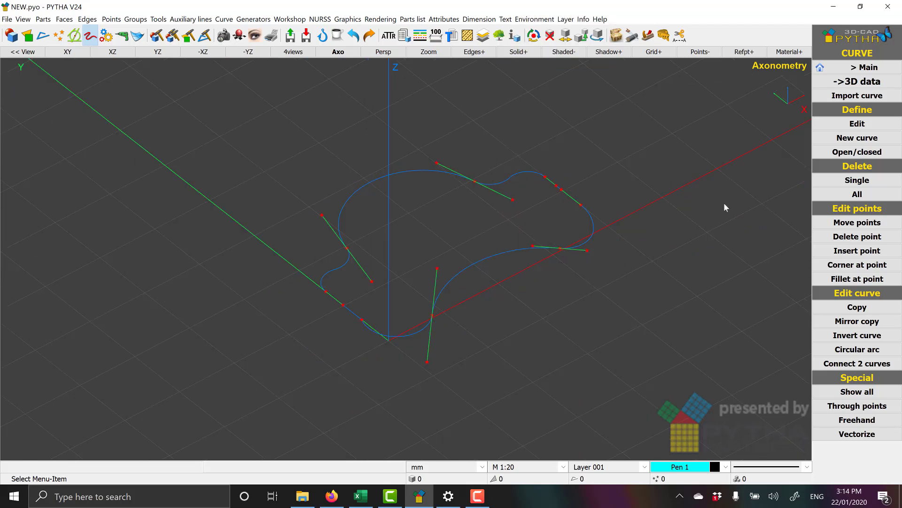
Step: Start a block Ribs construction from the curve with the top panel thickness set to 16
left_click(865, 82)
left_click(858, 194)
left_click_drag(474, 137, 716, 133)
type("16")
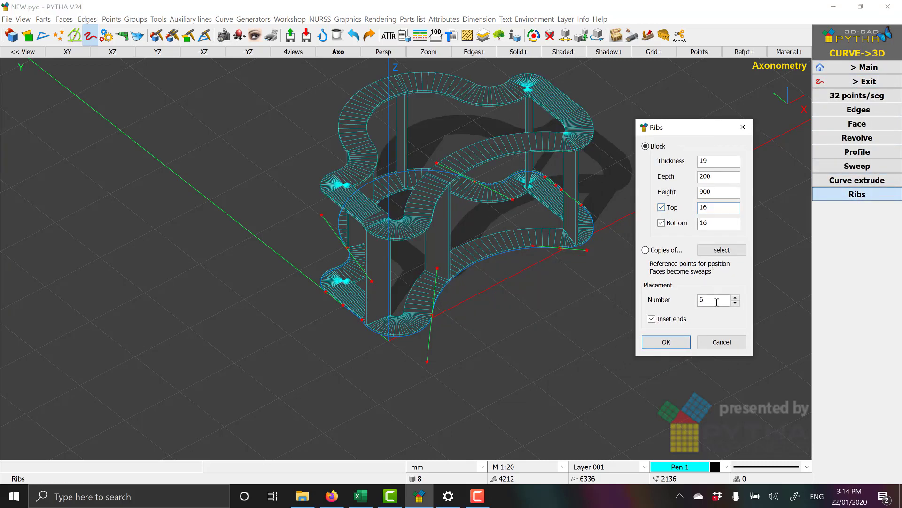
Step: Set the number of ribs to 24 and create the rib construction
double_click(717, 300)
type("10")
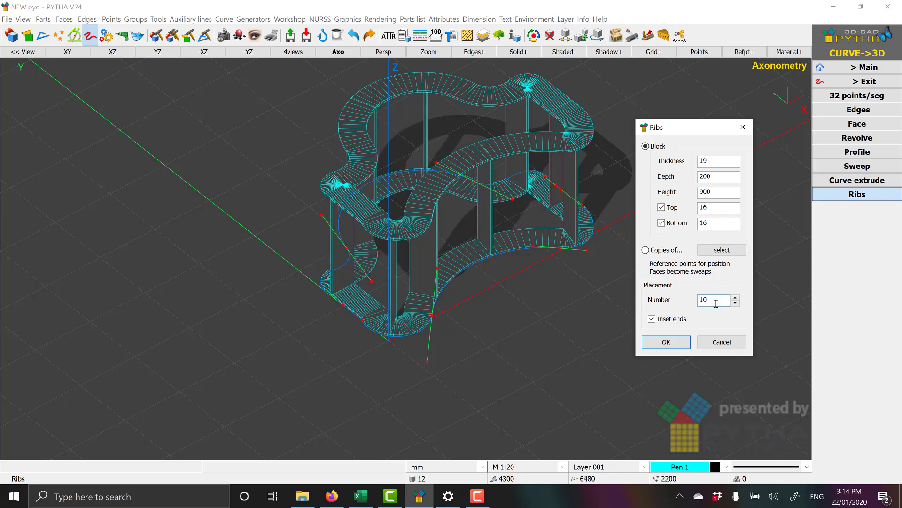
scroll(717, 303, "up", 13)
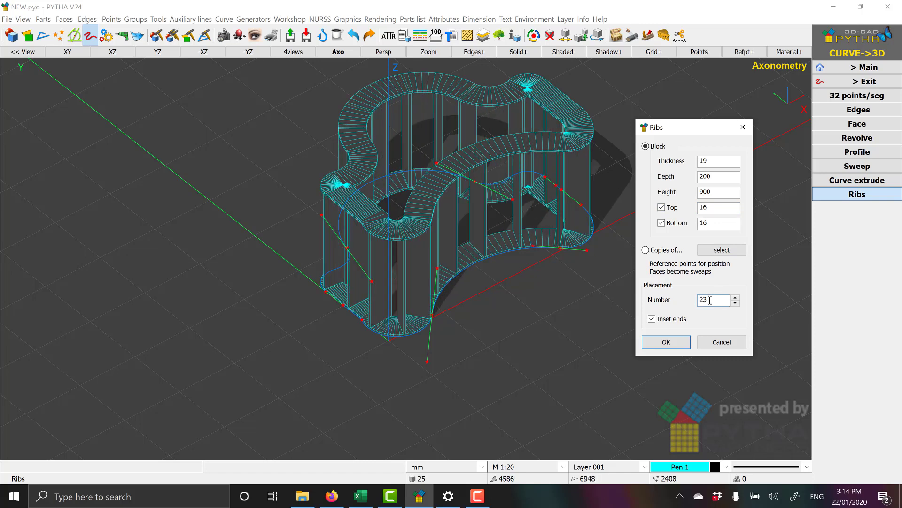
scroll(710, 300, "up", 1)
middle_click_drag(532, 266, 565, 259)
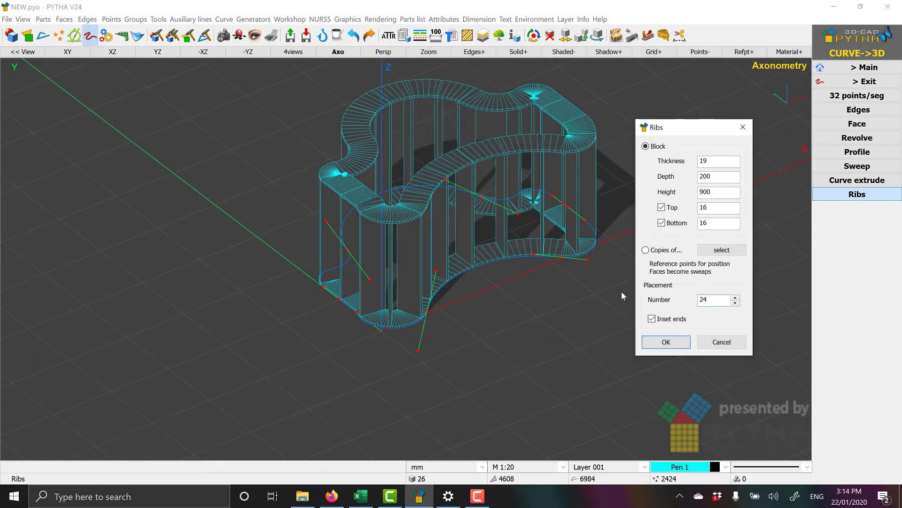
left_click(667, 343)
Step: Edit the curve so the rear section bows inward again and the front section becomes shallower
left_click(855, 81)
left_click(856, 127)
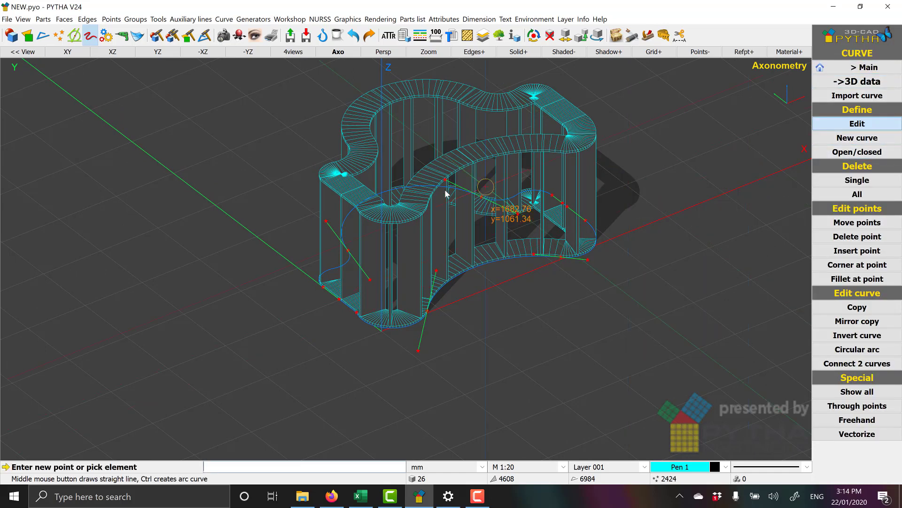
left_click_drag(393, 190, 438, 223)
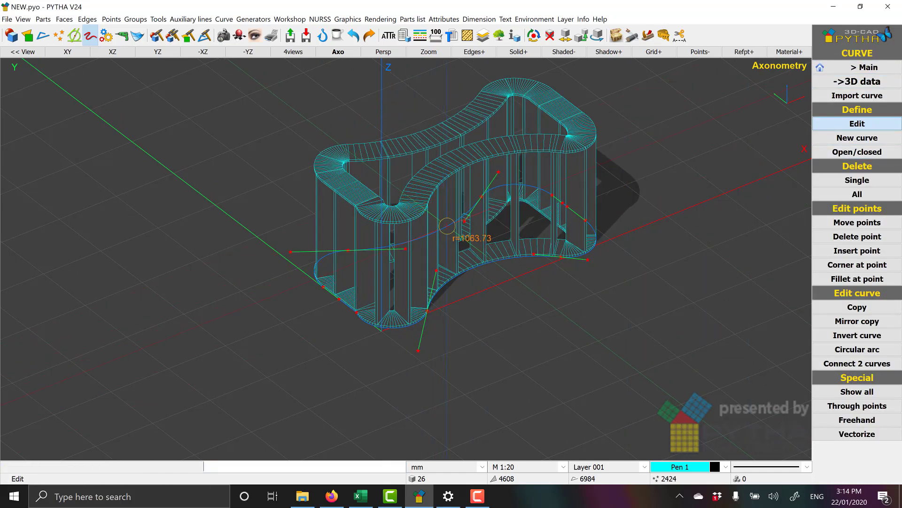
left_click(456, 220)
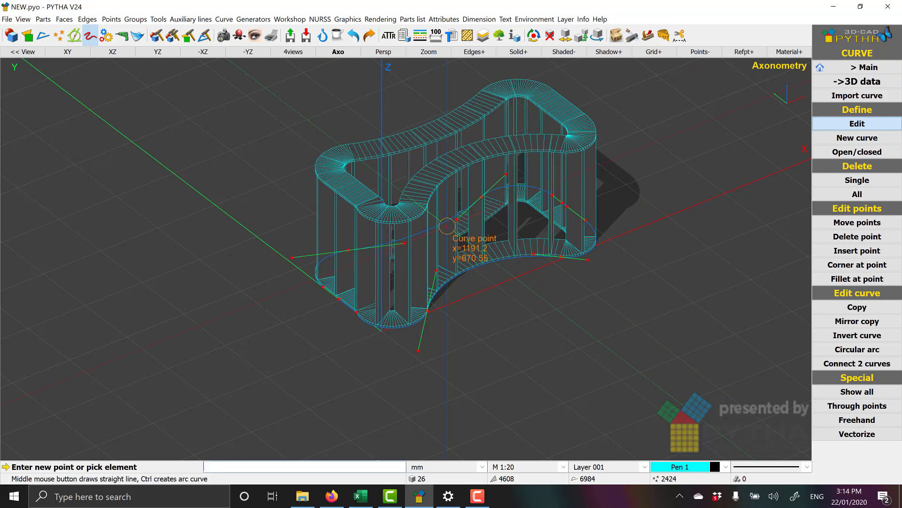
left_click(489, 268)
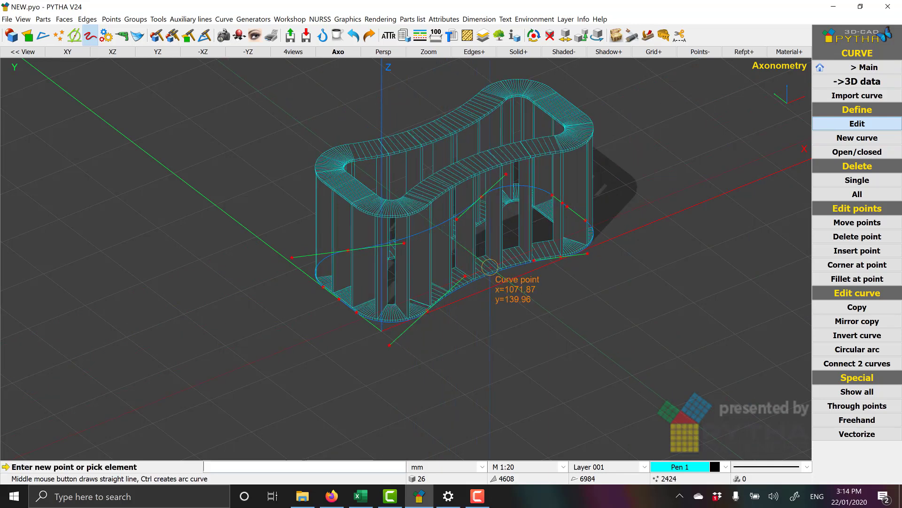
Step: Finish editing the curve and delete all of the generated rib parts, keeping only the curve
left_click(567, 261)
scroll(554, 260, "up", 3)
middle_click_drag(540, 261, 515, 265)
scroll(583, 258, "down", 5)
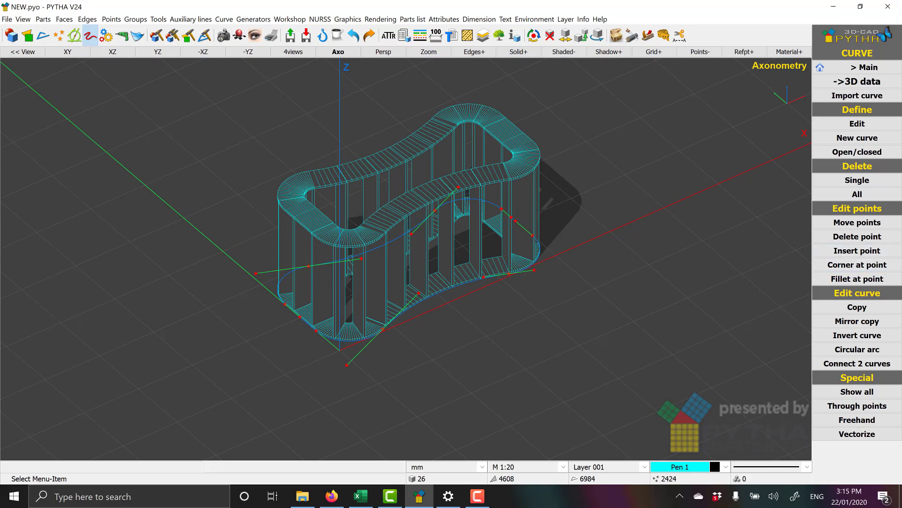
right_click(692, 196)
left_click(705, 257)
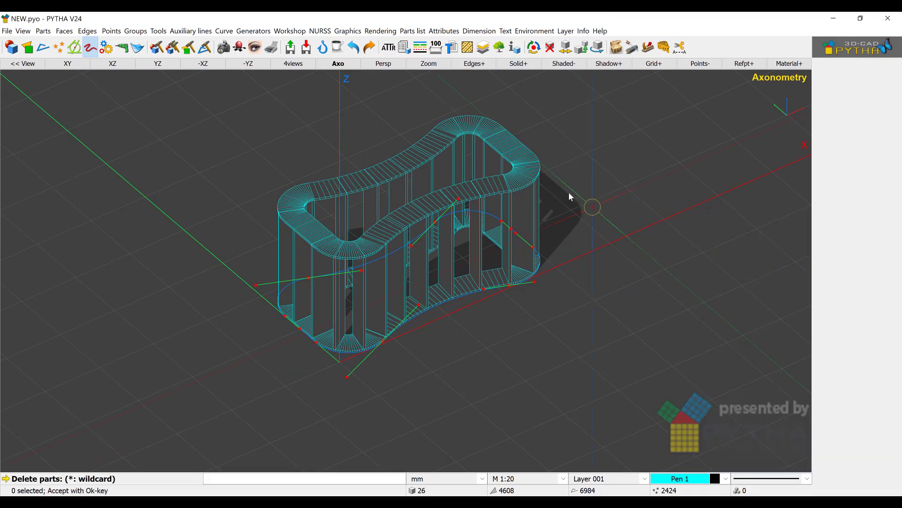
left_click(842, 123)
right_click(661, 202)
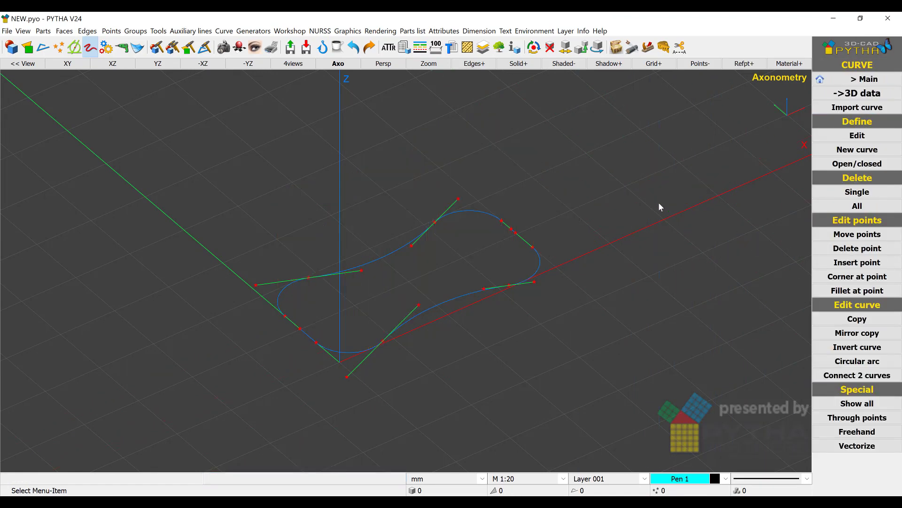
Step: Open the closed curve at its rear and delete the remaining rear points, leaving only the front section and rounded ends
left_click(823, 165)
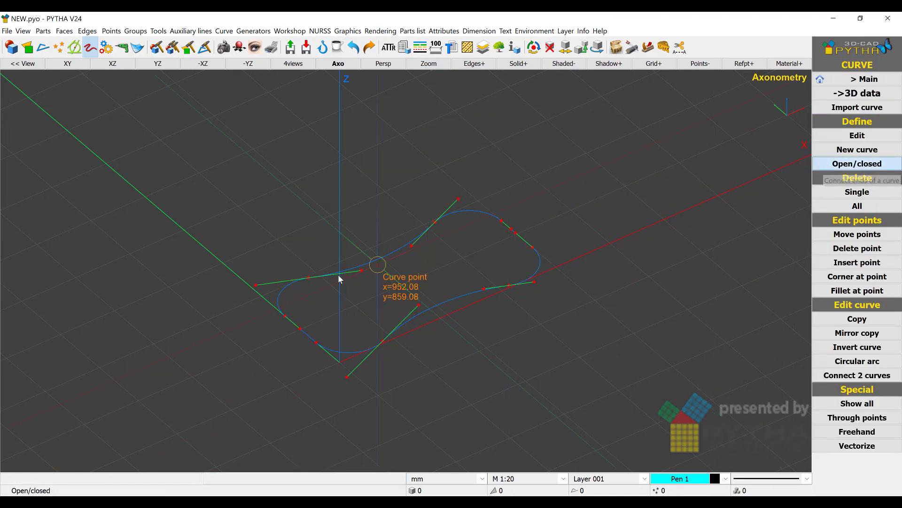
right_click(378, 231)
left_click(835, 251)
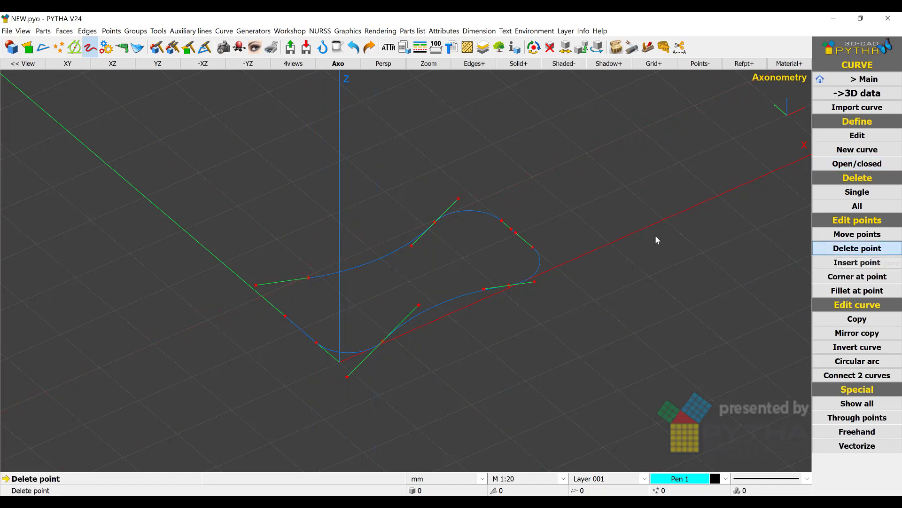
left_click(435, 223)
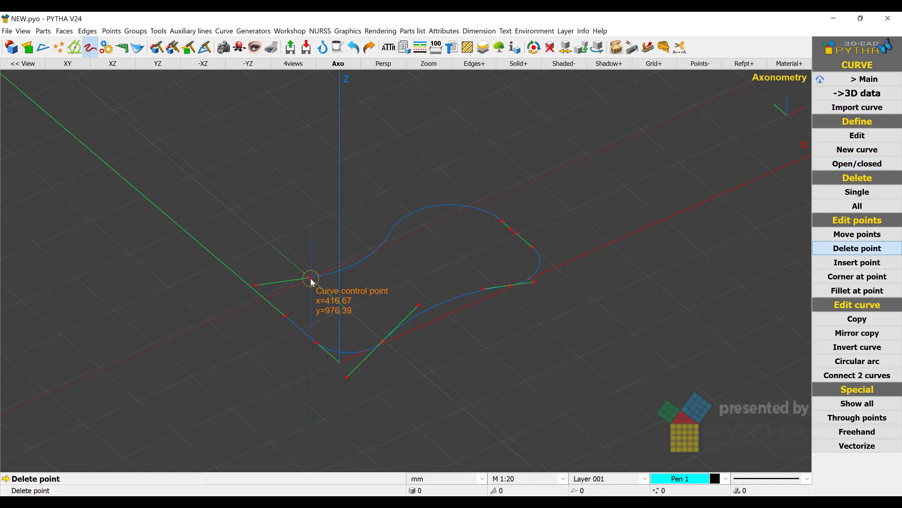
left_click(310, 279)
right_click(580, 209)
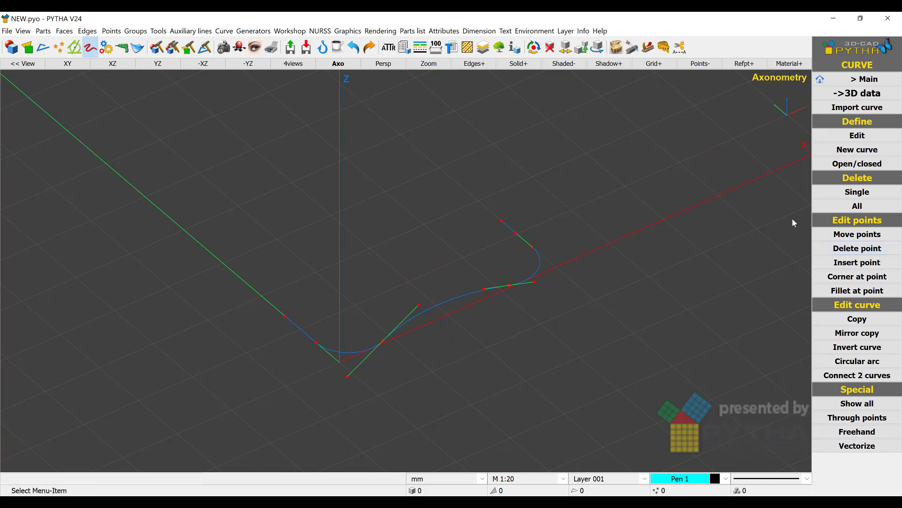
Step: Move the points of the curve's far end 2000 mm along the X axis
left_click(858, 235)
left_click_drag(445, 177, 612, 331)
right_click(601, 270)
left_click(519, 248)
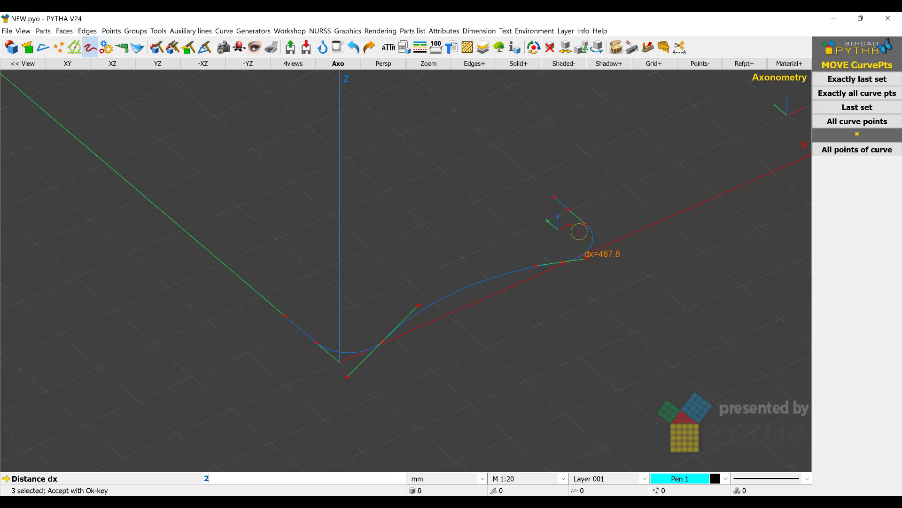
type("2000")
key("Return")
key("Escape")
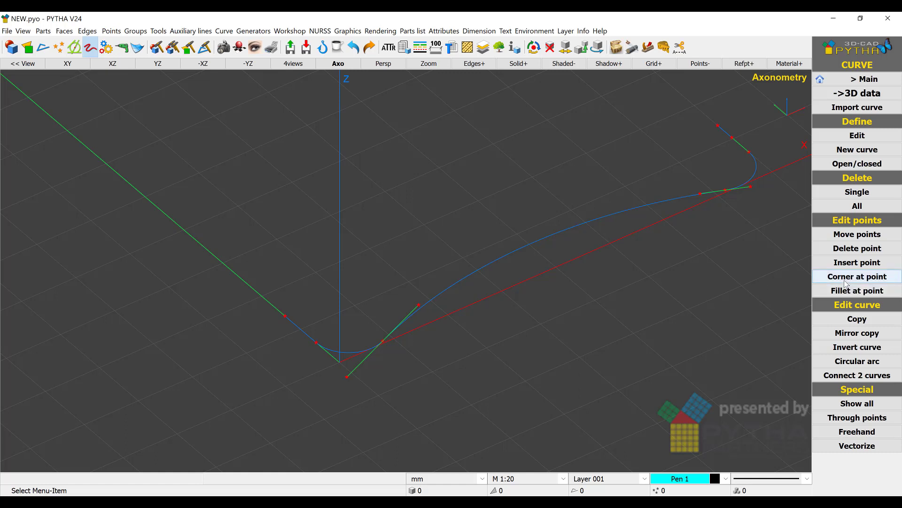
Step: Extend both ends of the open curve backward by moving their end points freely along the Y axis
left_click(857, 234)
left_click(717, 125)
left_click(750, 153)
right_click(757, 158)
left_click(722, 131)
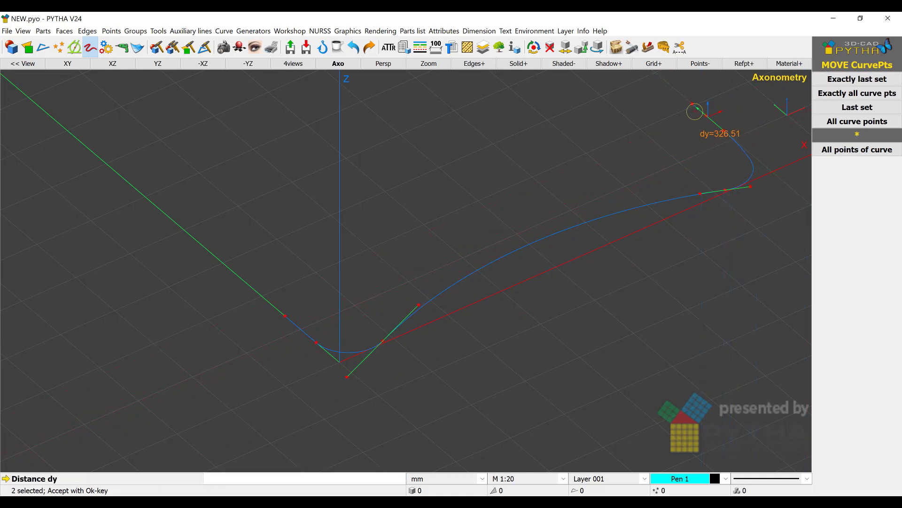
left_click(695, 112)
left_click(271, 300)
right_click(273, 305)
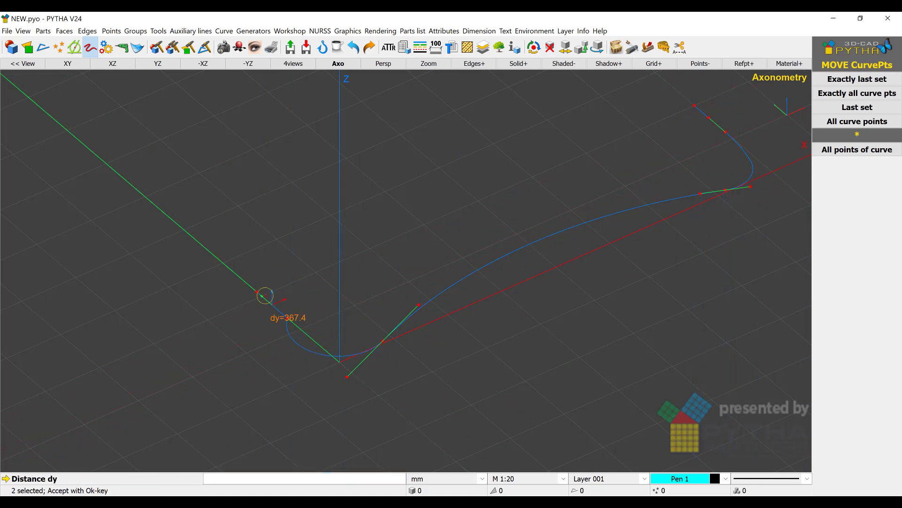
left_click(265, 295)
right_click(345, 282)
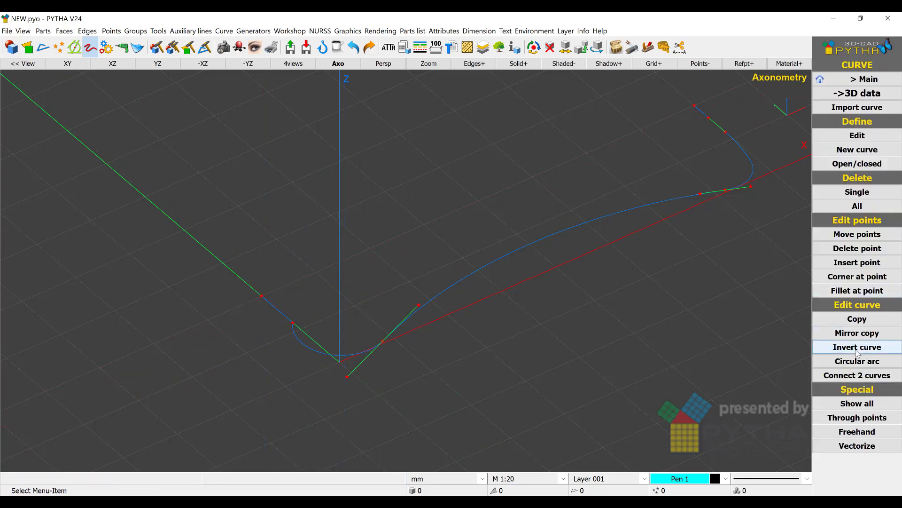
Step: Move the two front control points toward each other along the X axis to enlarge the rounded corners
left_click(851, 234)
left_click(726, 190)
right_click(729, 197)
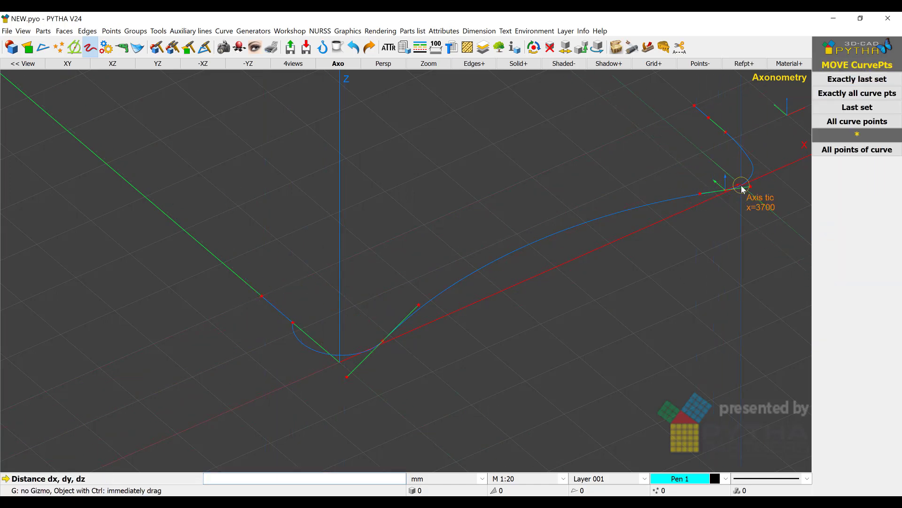
left_click(739, 185)
left_click(712, 193)
left_click(383, 341)
right_click(400, 341)
key("Return")
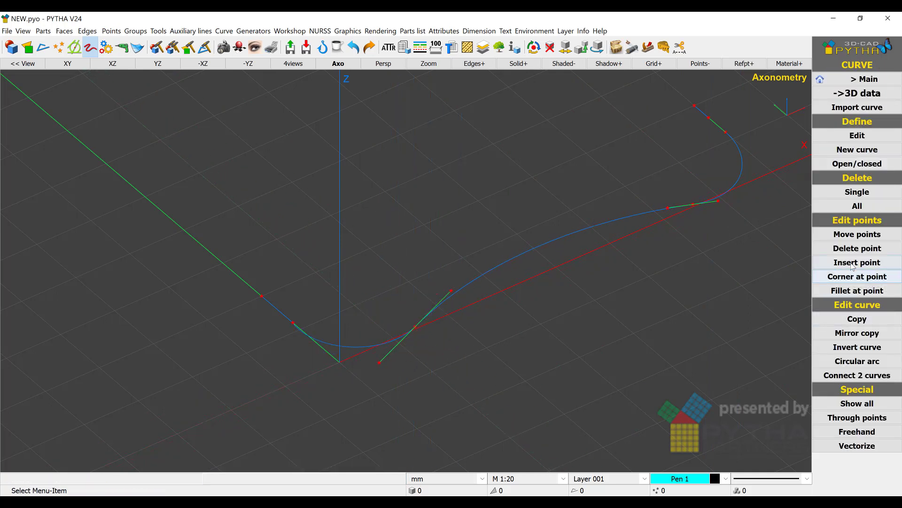
Step: Edit the curve's corner sections with the value 600 to round the corners and flatten the front section
left_click(851, 137)
type("600")
key("Return")
left_click(365, 340)
type("600")
key("Return")
right_click(567, 284)
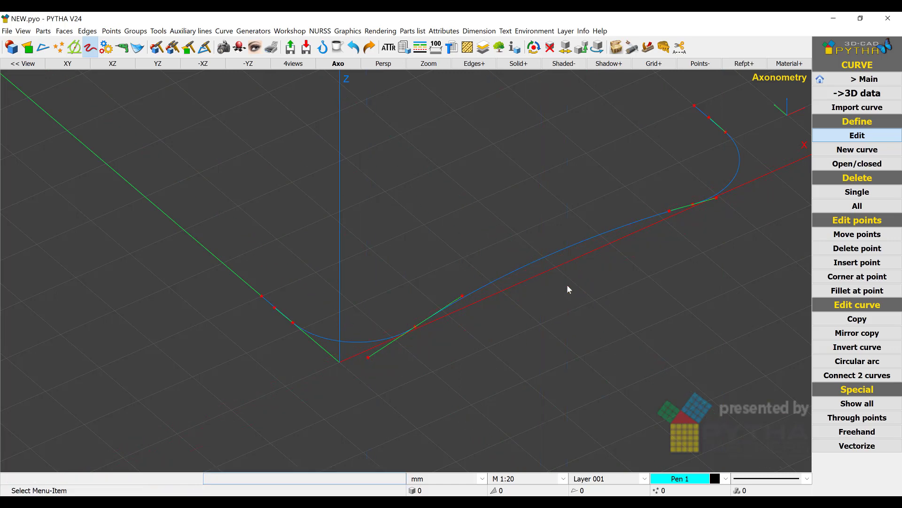
Step: Place the Ribs Counter Profile and the Ribs Angle Counter Profile from the 000_V24 New Functions library in front of the curve
scroll(567, 284, "down", 2)
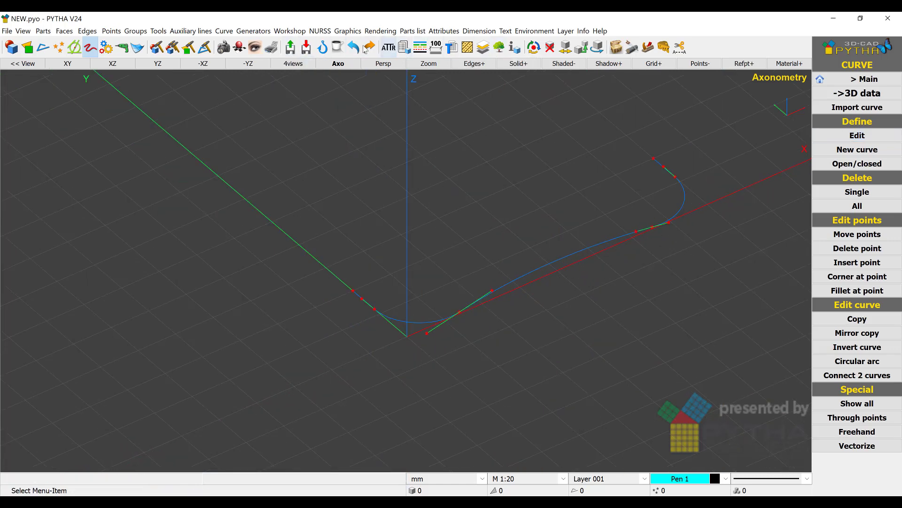
left_click(323, 47)
left_click(696, 80)
left_click(691, 38)
scroll(794, 236, "down", 5)
left_click_drag(807, 212, 808, 453)
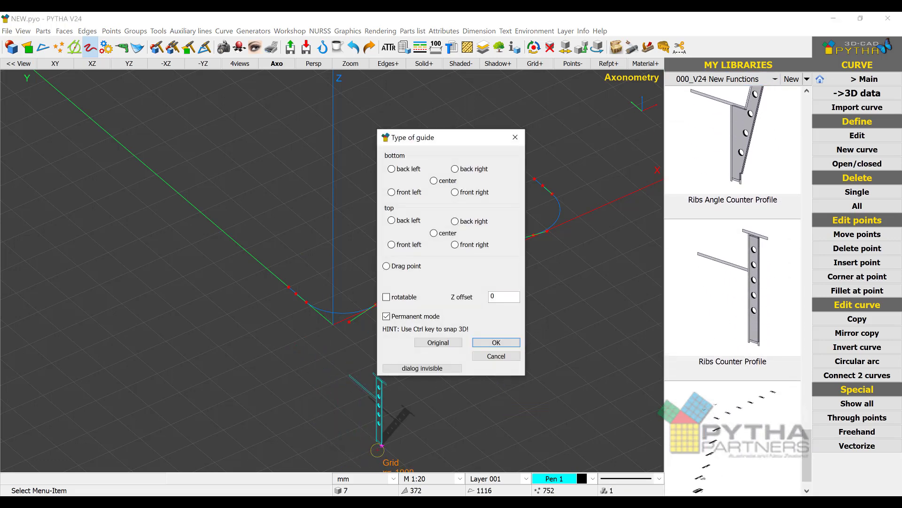
left_click(378, 450)
key("Escape")
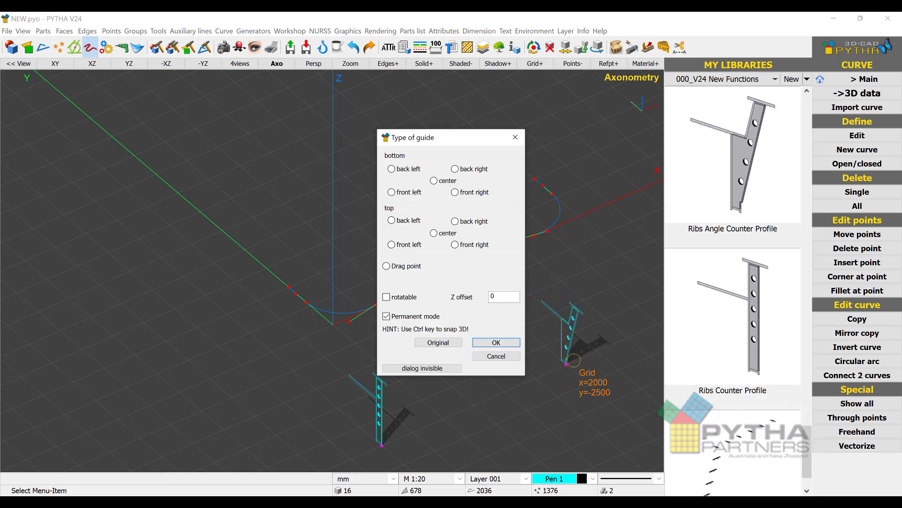
left_click(566, 364)
key("Escape")
left_click(599, 355)
Step: Create a Ribs construction along the curve from 24 copies of the straight counter profile with inset ends
left_click(852, 94)
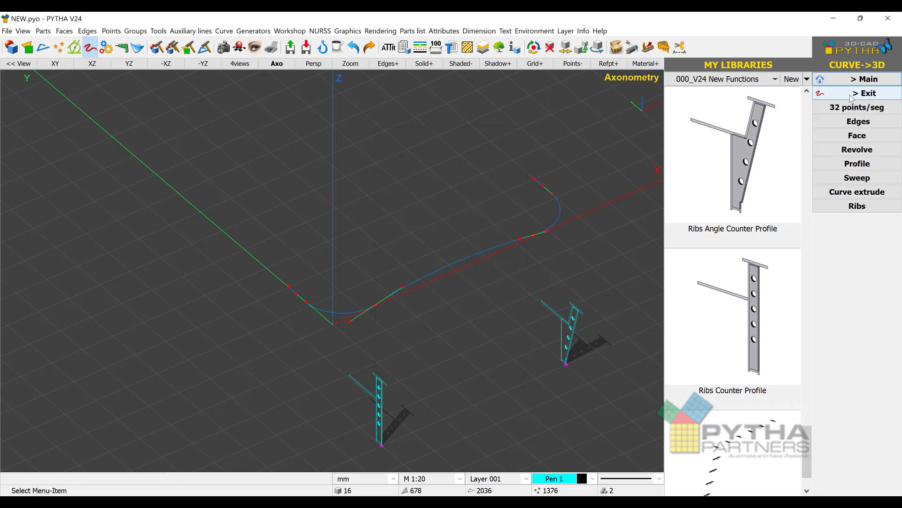
left_click(837, 210)
left_click(477, 266)
right_click(435, 421)
left_click(423, 358)
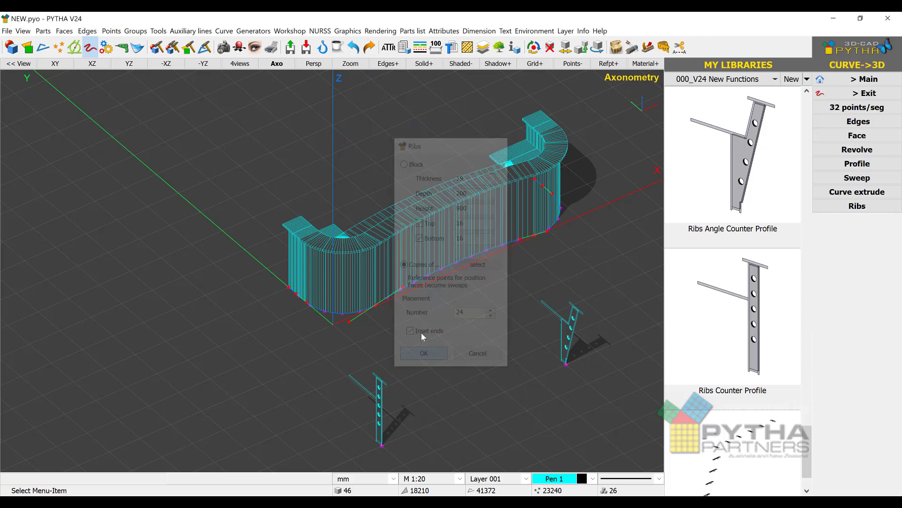
middle_click_drag(328, 280, 310, 272)
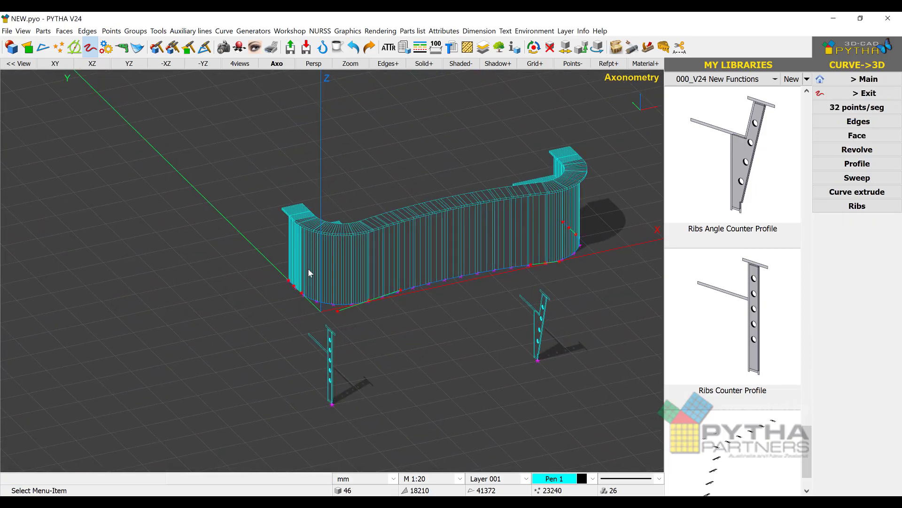
Step: Edit the curve by moving its two front points outward so the counter front gets a pronounced wave
left_click(864, 95)
left_click(854, 137)
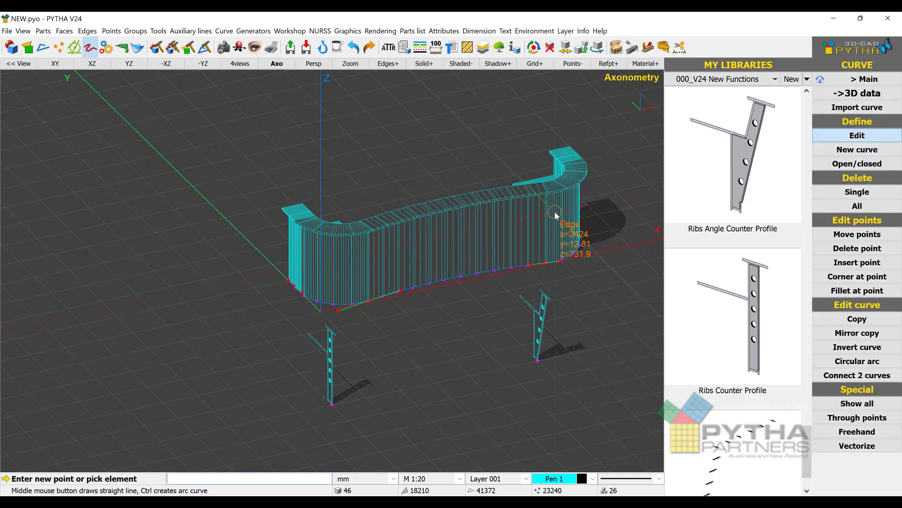
left_click(547, 263)
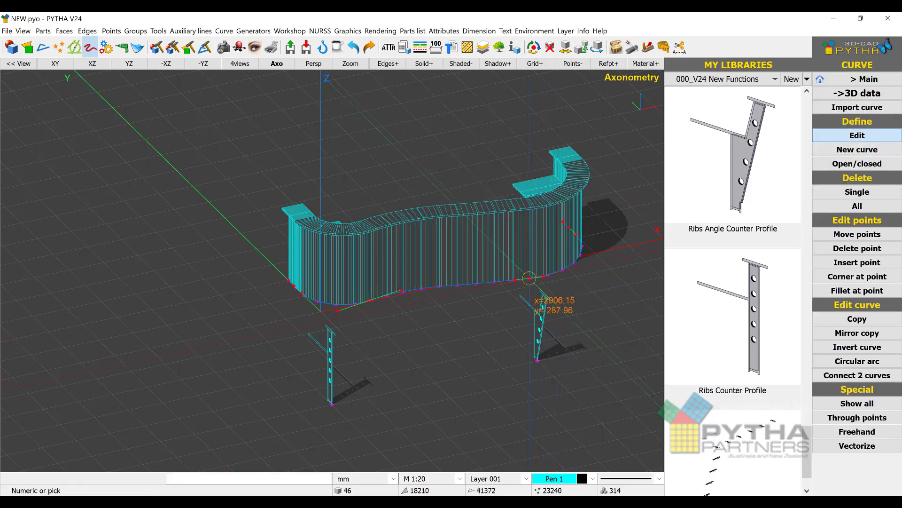
left_click(519, 280)
left_click(370, 300)
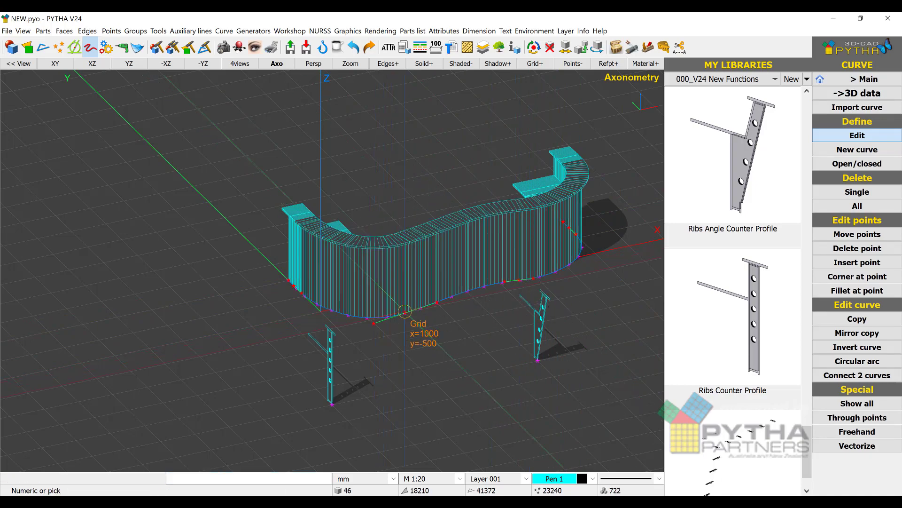
left_click(430, 316)
right_click(520, 219)
Step: Display the counter shaded without edges and switch on the X-Ray view
middle_click_drag(437, 219, 371, 219)
mouse_move(371, 219)
right_mouse_down()
mouse_move(287, 214)
mouse_move(352, 255)
mouse_move(343, 255)
mouse_move(578, 258)
mouse_move(450, 249)
mouse_move(493, 87)
right_mouse_up()
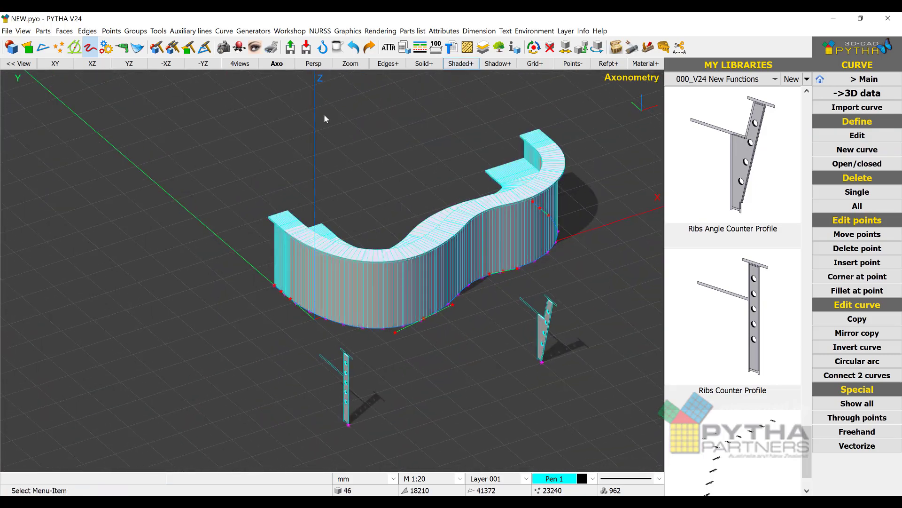
left_click(389, 64)
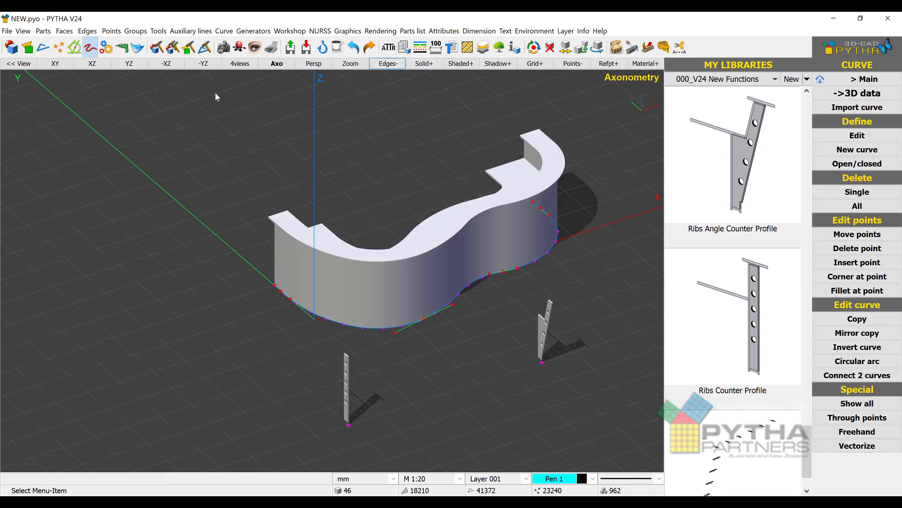
left_click(6, 31)
left_click(23, 31)
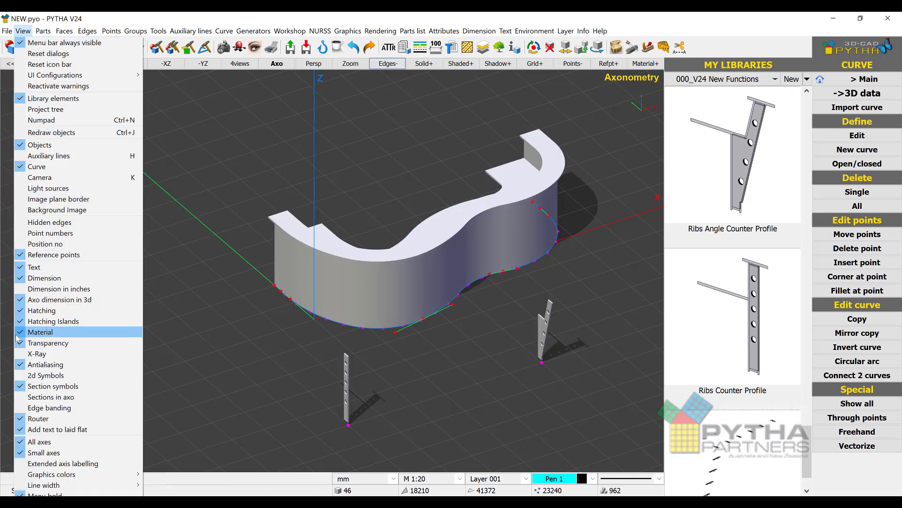
left_click(33, 356)
Step: Show the counter's edges again and switch the shading off
right_click_drag(408, 298, 279, 136)
left_click(389, 63)
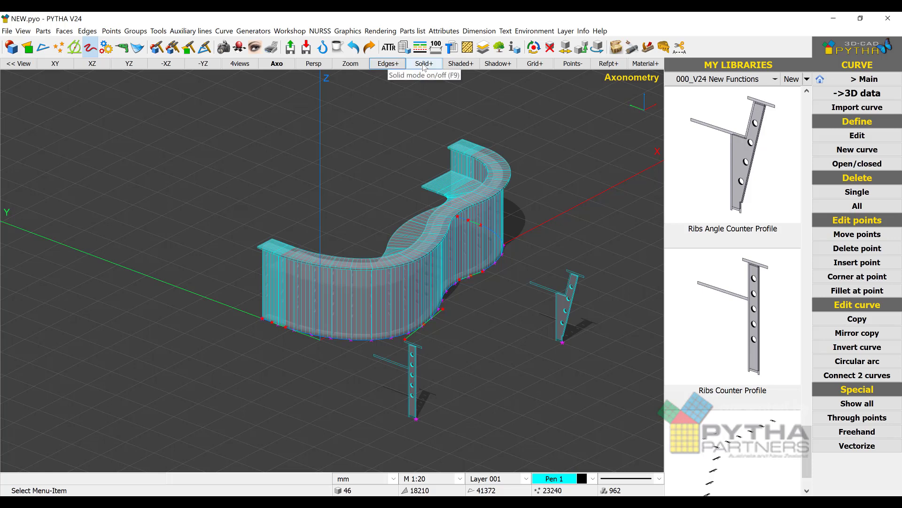
left_click(460, 64)
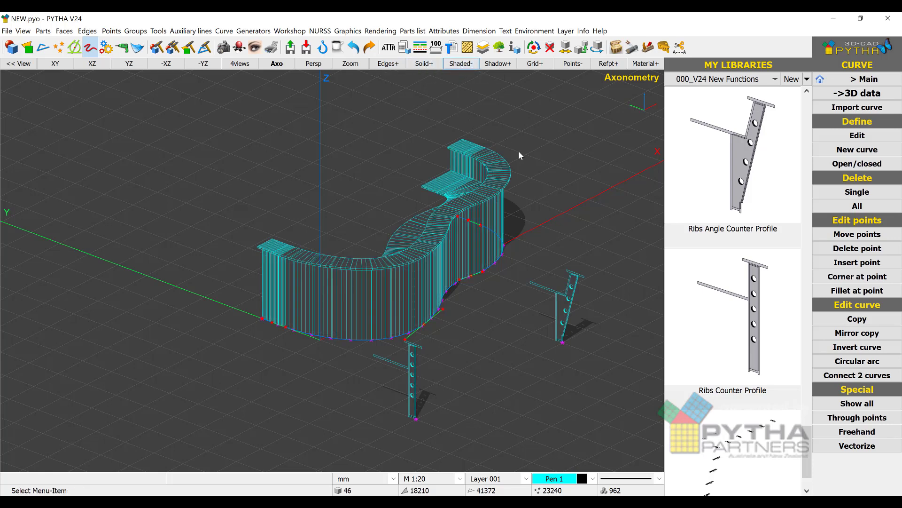
Step: Edit the Ribs construction so its copies are based on the angled counter profile instead of the straight one
right_click(416, 302)
left_click(439, 158)
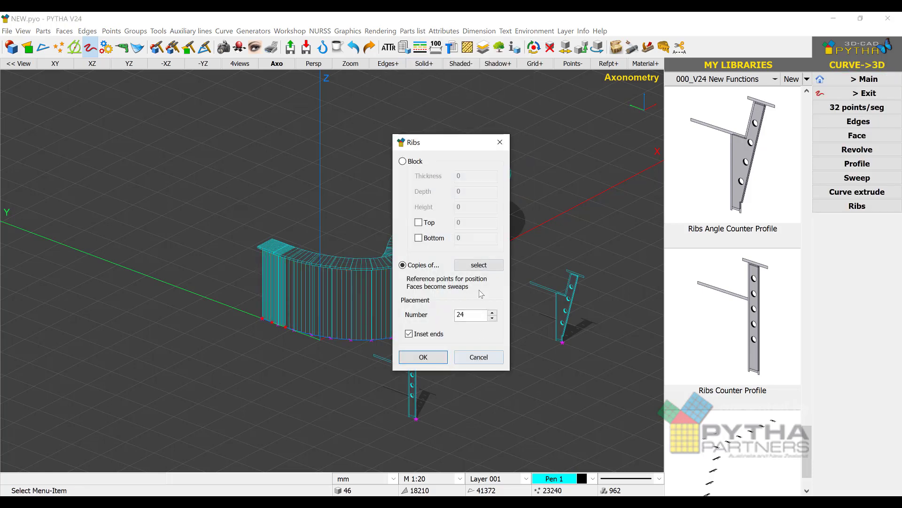
left_click(479, 266)
left_click_drag(448, 148, 174, 126)
left_click_drag(362, 334, 442, 441)
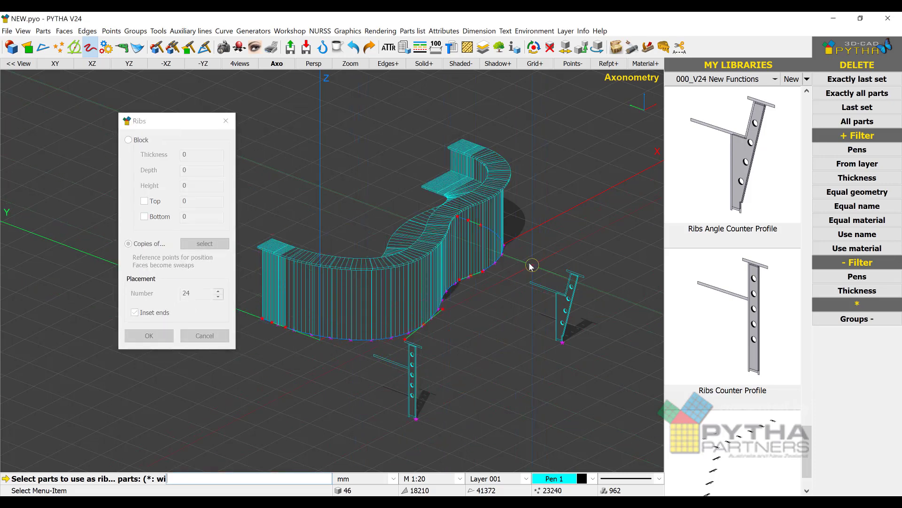
left_click_drag(525, 261, 581, 357)
right_click(591, 310)
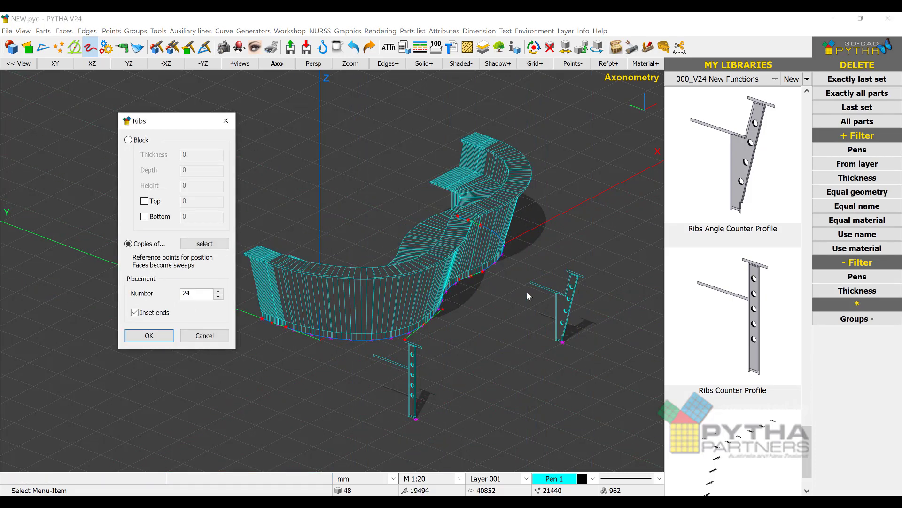
key("Return")
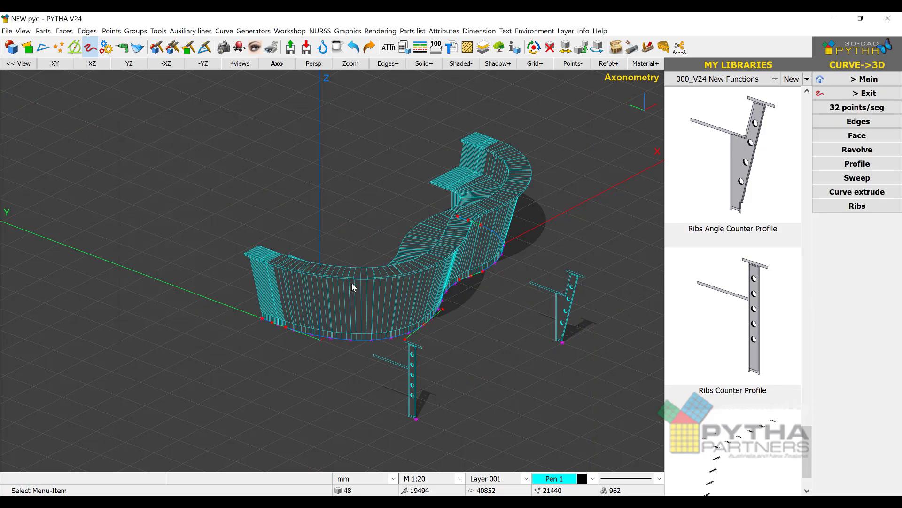
Step: Examine the angled counter from behind and inspect the angled source profile up close
middle_click_drag(362, 284, 583, 286)
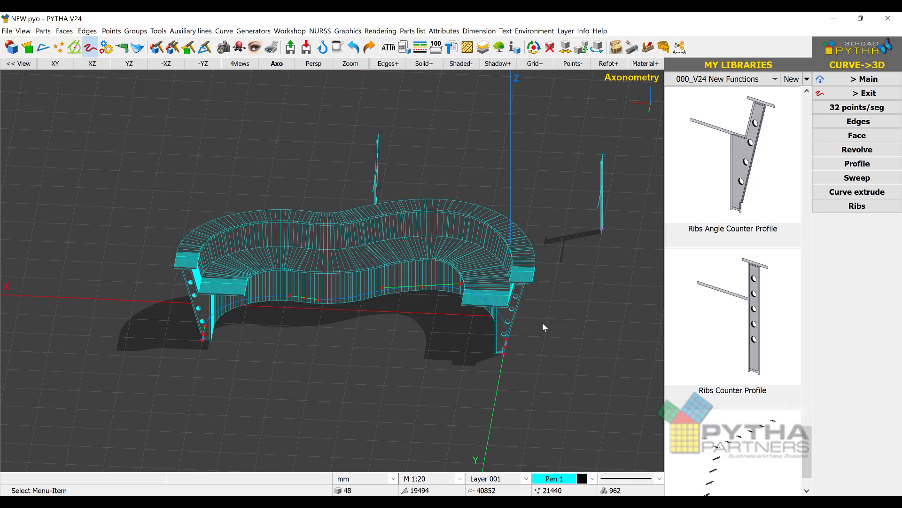
middle_click_drag(546, 319, 362, 275)
scroll(507, 320, "up", 3)
scroll(523, 298, "down", 1)
scroll(561, 153, "up", 3)
middle_click_drag(561, 152, 488, 208)
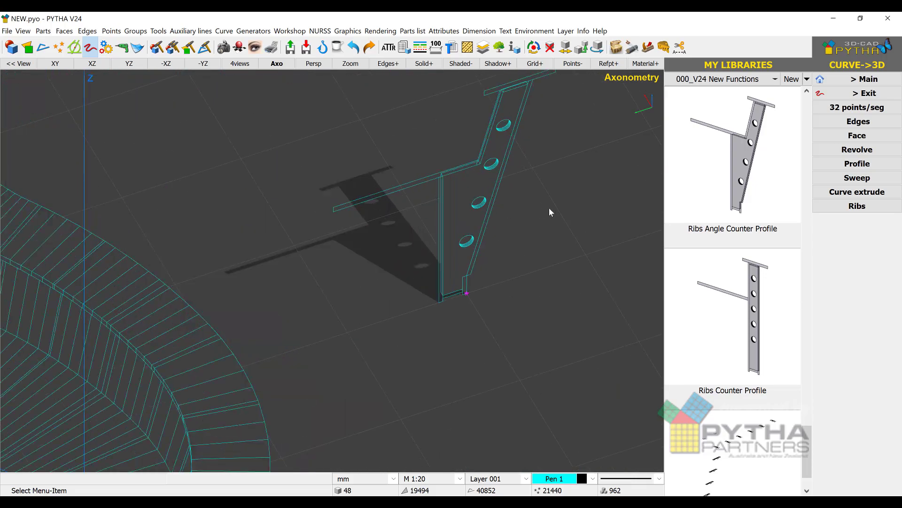
Step: Extend the second hole from the bottom of the angled source profile about 98 mm in Y towards the profile's front edge
right_click(550, 211)
left_click(571, 305)
left_click(482, 202)
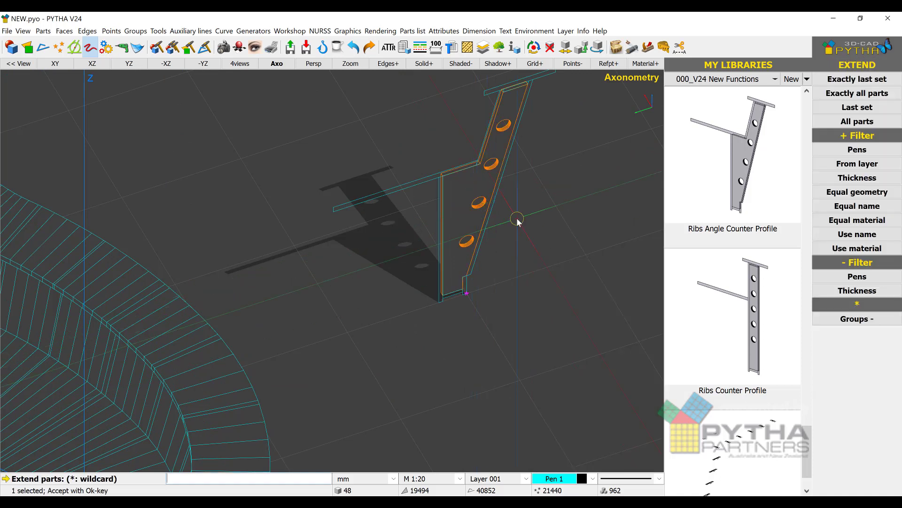
key("Return")
left_click(489, 214)
key("Return")
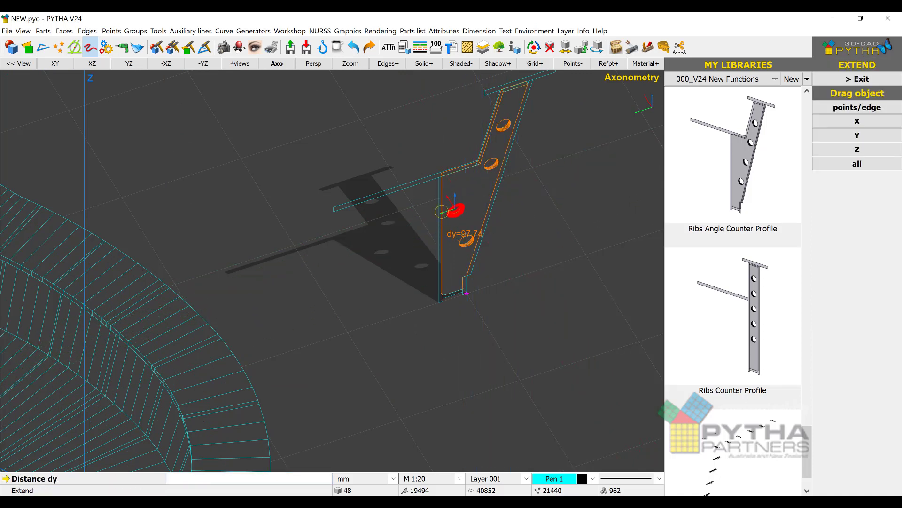
left_click(467, 227)
Step: Edit the counter's Ribs construction and accept it to regenerate the ribs with the modified hole layout
middle_click_drag(388, 231, 483, 209)
scroll(483, 209, "down", 4)
middle_click_drag(521, 363, 569, 362)
scroll(564, 348, "up", 5)
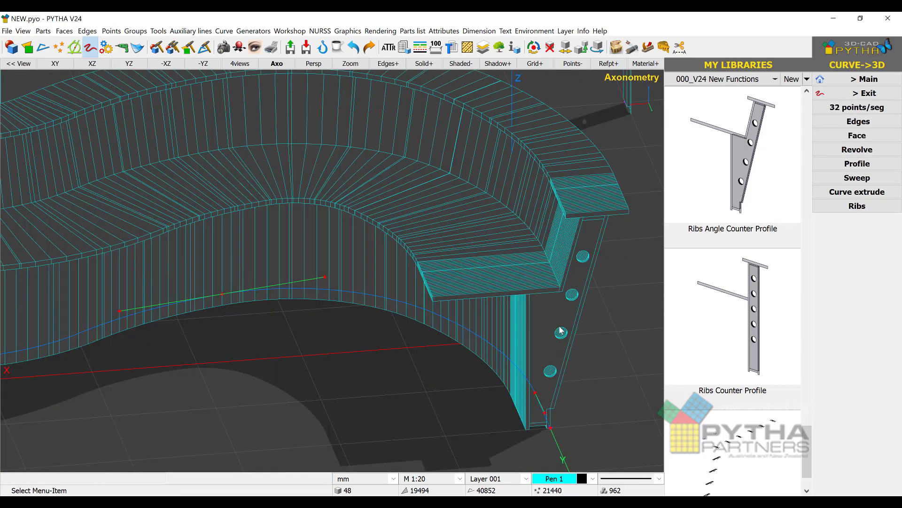
right_click(551, 316)
left_click(583, 182)
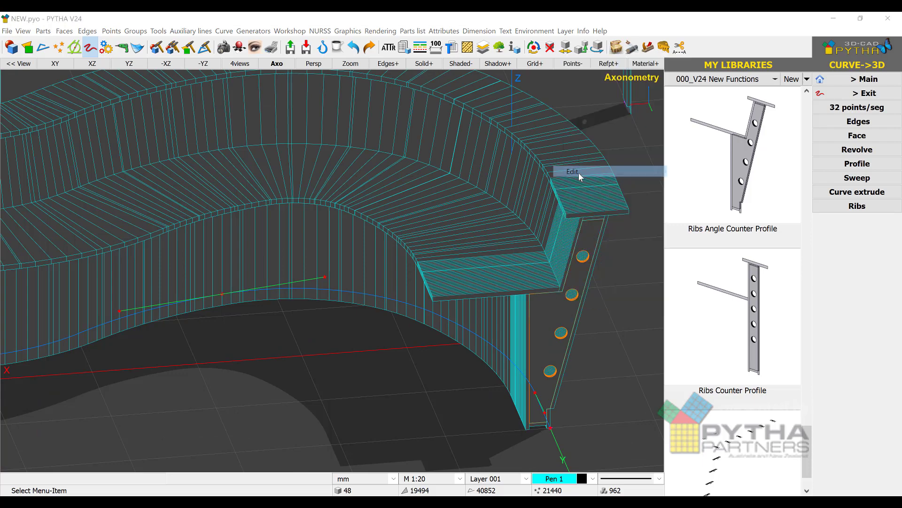
left_click(434, 359)
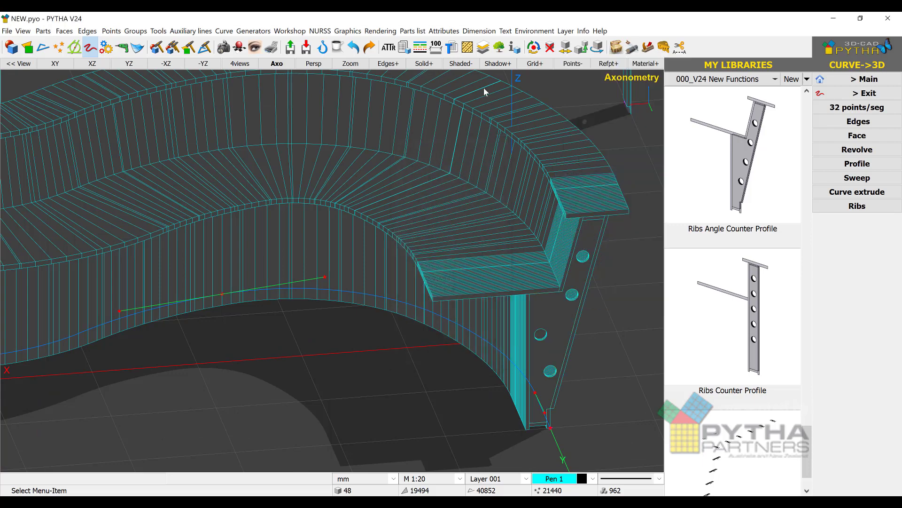
Step: Display the regenerated counter shaded without edges, viewed from its outer side
left_click(461, 63)
middle_click_drag(526, 273, 441, 127)
left_click(397, 66)
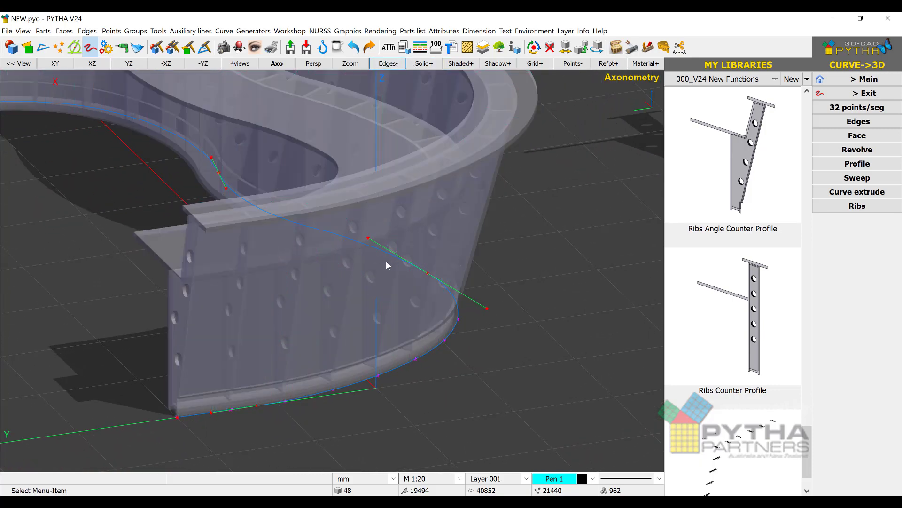